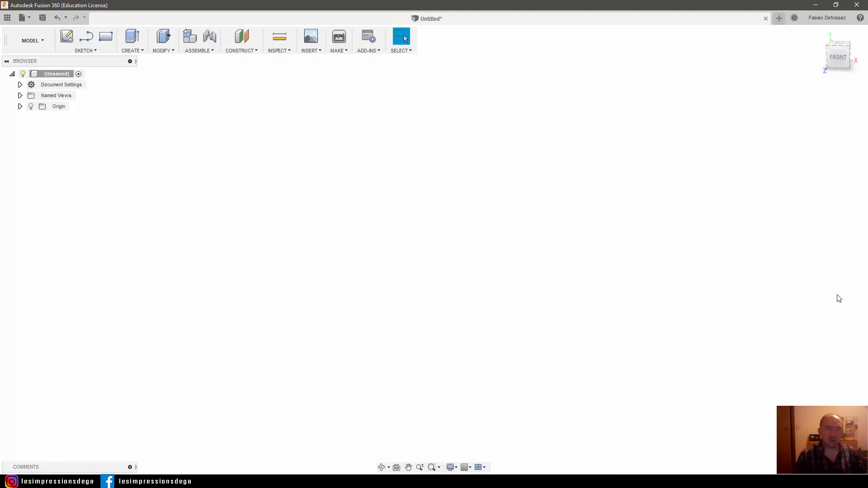
# Step: Insert the box mesh in millimetres and rotate it 270° so its round base faces down
pyautogui.click(314, 53)
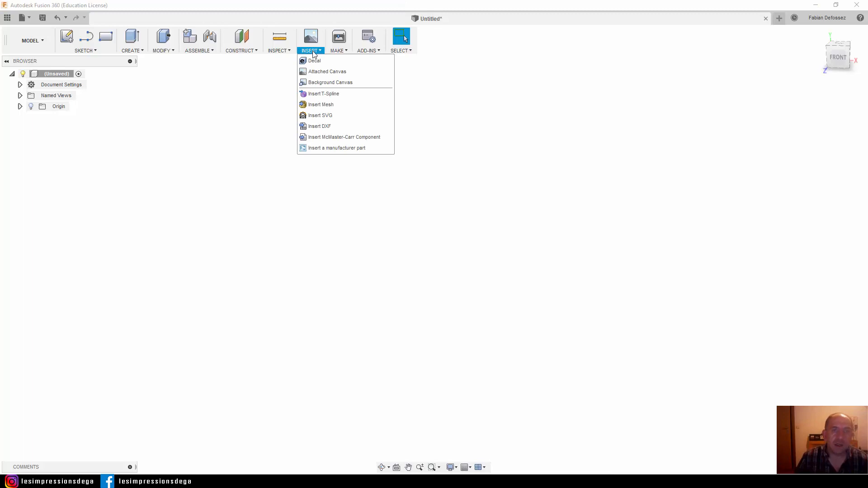
pyautogui.click(325, 107)
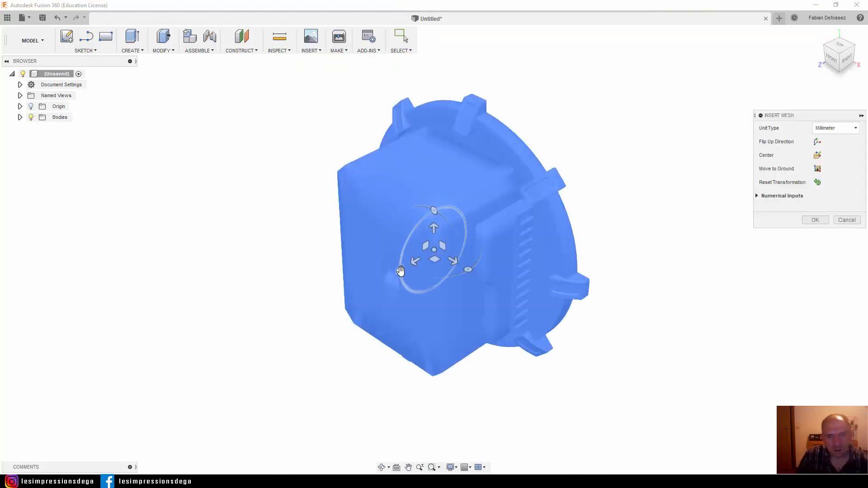
pyautogui.click(400, 271)
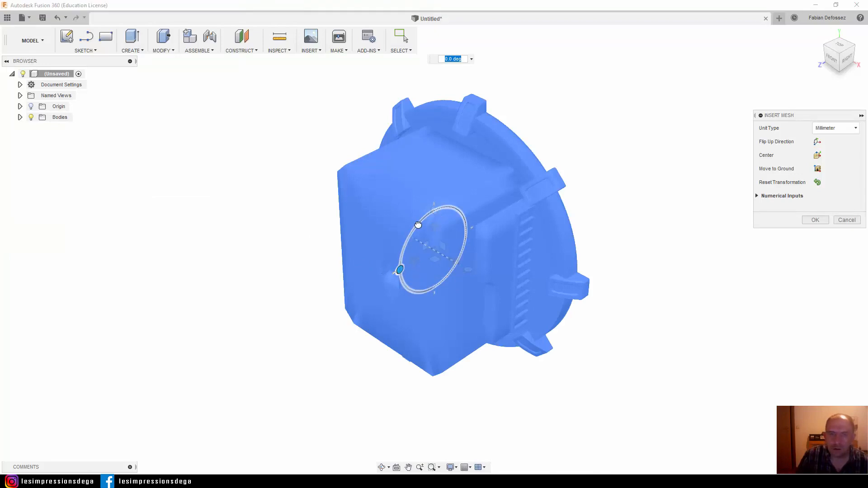
pyautogui.moveTo(437, 207)
pyautogui.mouseDown()
pyautogui.moveTo(447, 198)
pyautogui.moveTo(430, 202)
pyautogui.mouseUp()
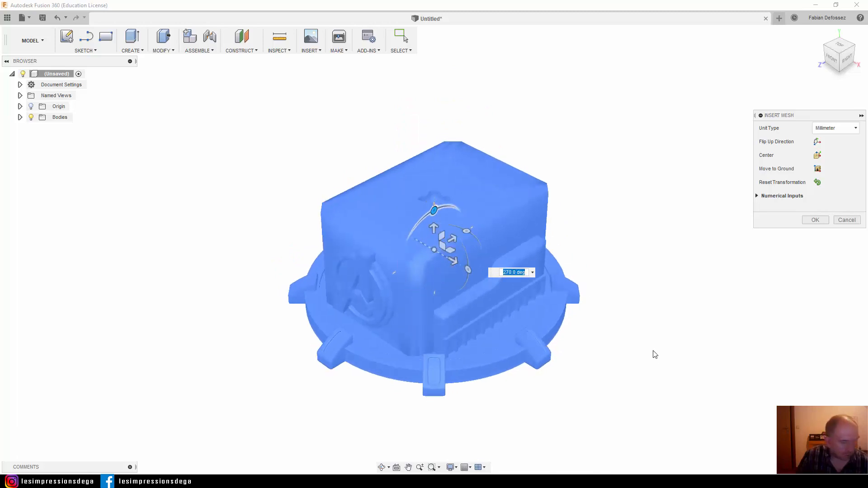
pyautogui.keyDown('shift'); pyautogui.moveTo(653, 354); pyautogui.dragTo(642, 329, button='middle'); pyautogui.keyUp('shift')
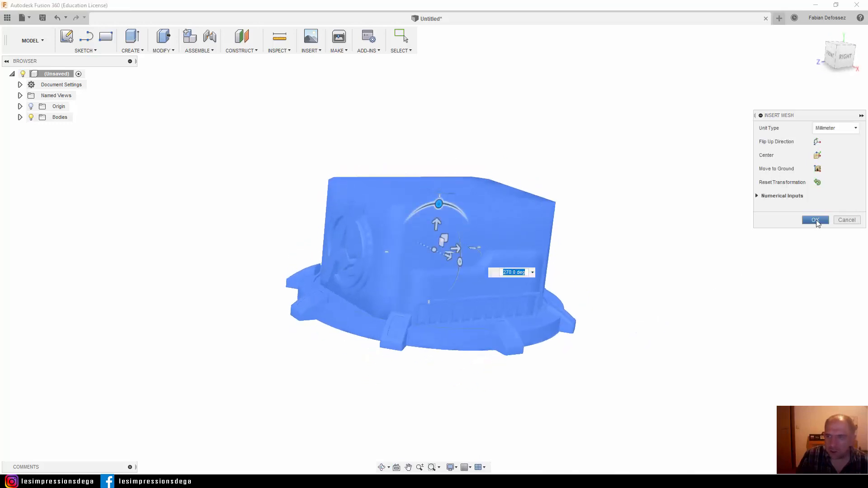
pyautogui.click(815, 220)
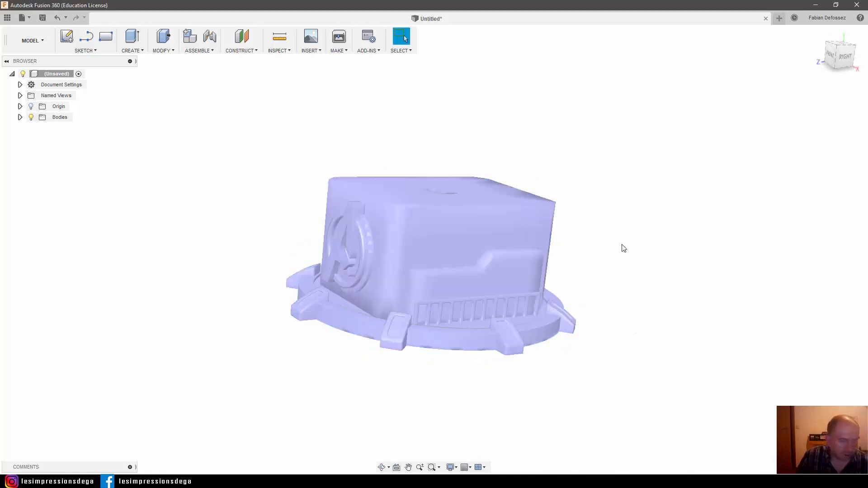
# Step: Enable design history capture for the unsaved document
pyautogui.click(831, 55)
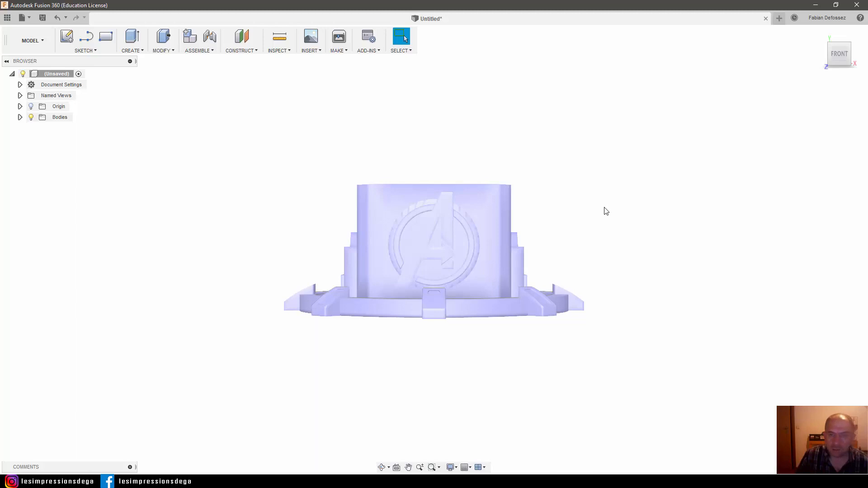
pyautogui.keyDown('shift'); pyautogui.moveTo(624, 217); pyautogui.dragTo(625, 226, button='middle'); pyautogui.keyUp('shift')
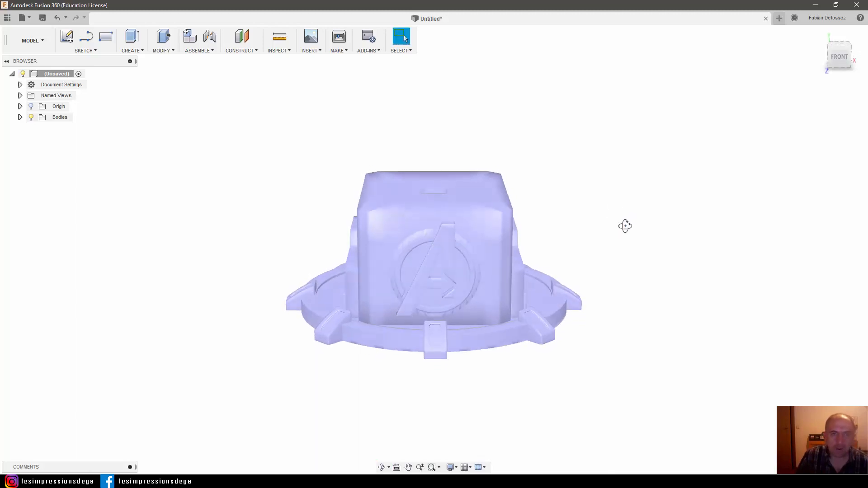
pyautogui.rightClick(43, 75)
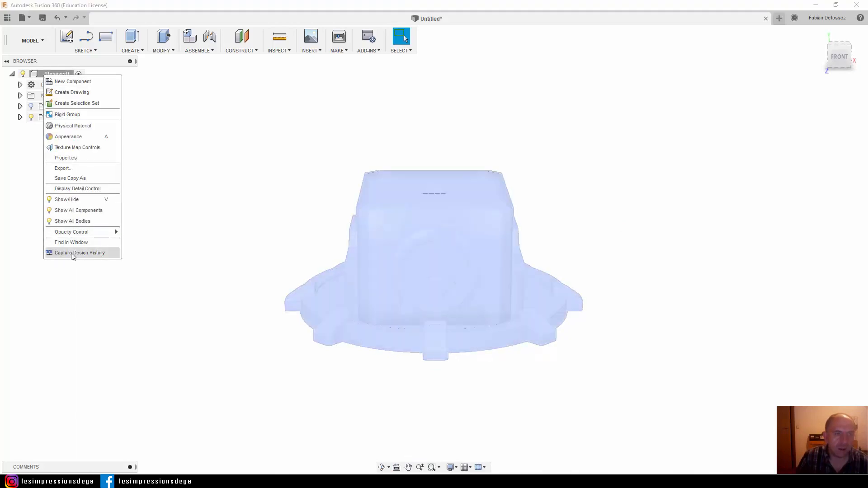
pyautogui.click(73, 254)
pyautogui.rightClick(46, 72)
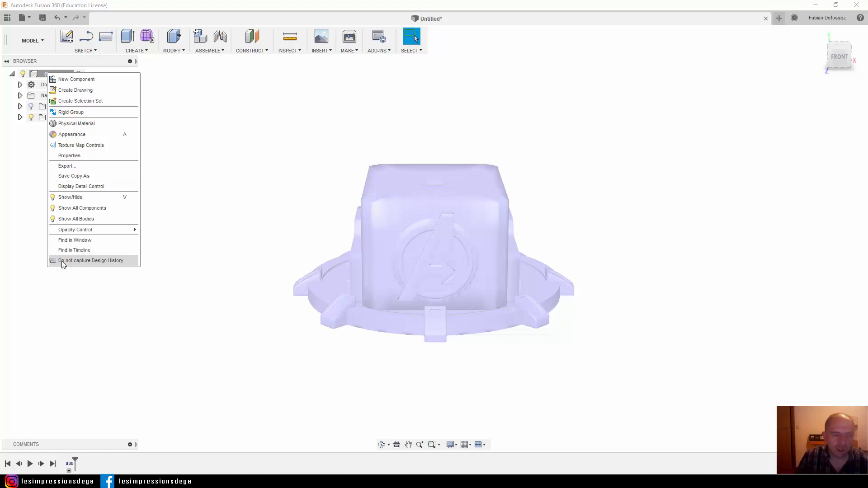
pyautogui.click(221, 301)
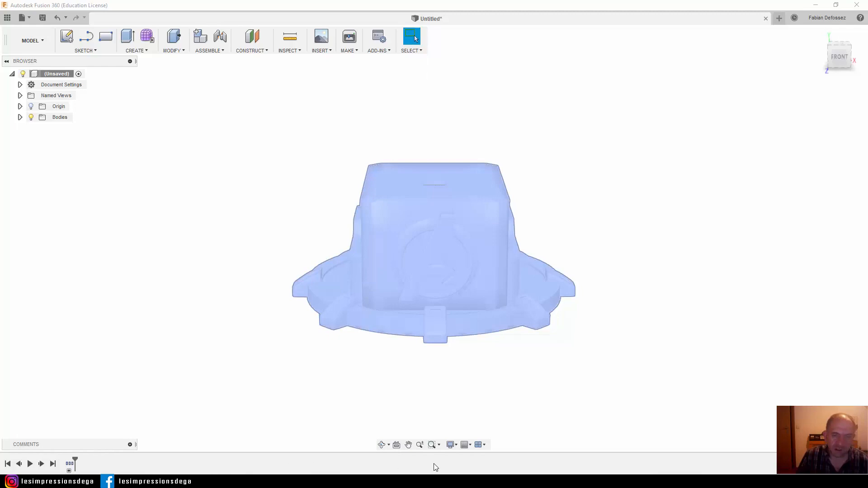
# Step: Turn off design history capture for the document, discarding its timeline
pyautogui.rightClick(56, 75)
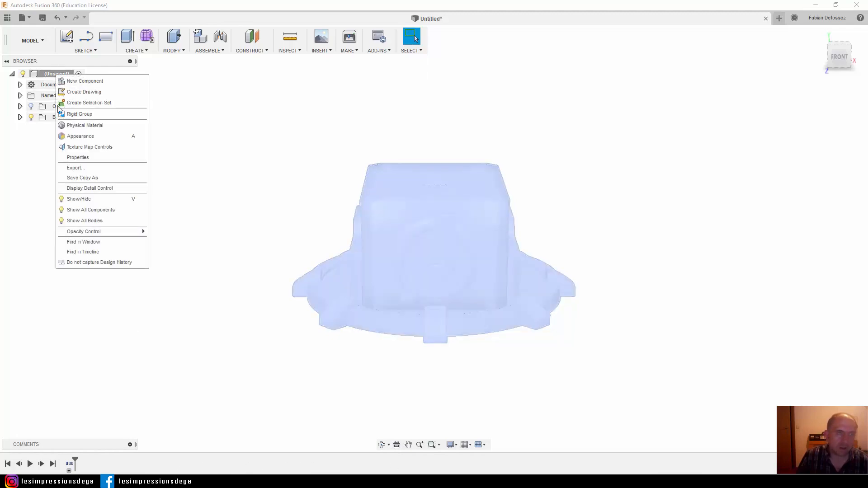
pyautogui.click(82, 263)
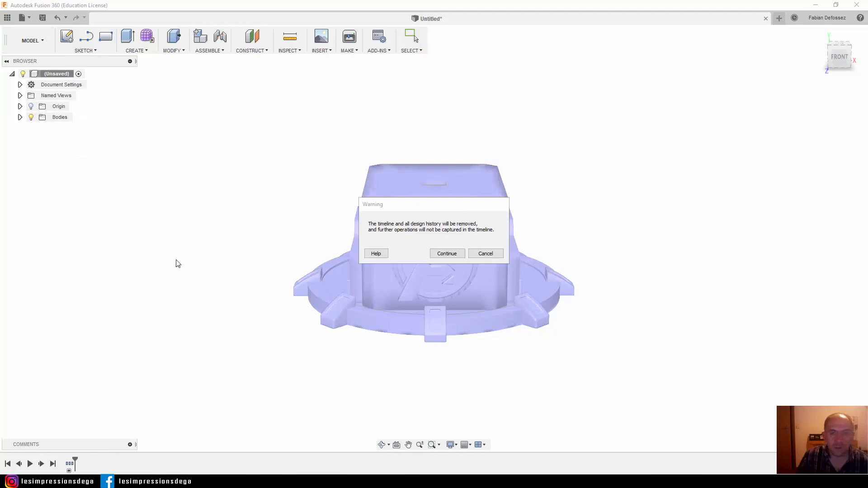
pyautogui.click(448, 253)
# Step: Convert the inserted mesh to a BRep as a new body, proceeding despite its large number of facets
pyautogui.rightClick(416, 213)
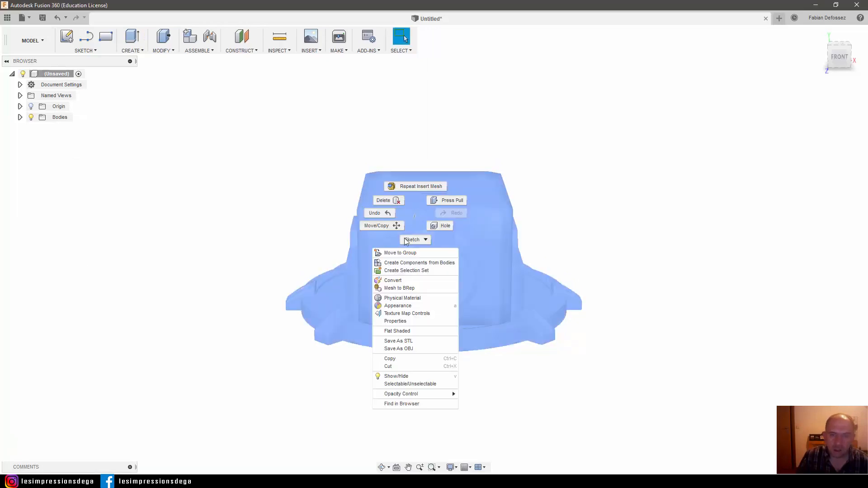
pyautogui.click(397, 289)
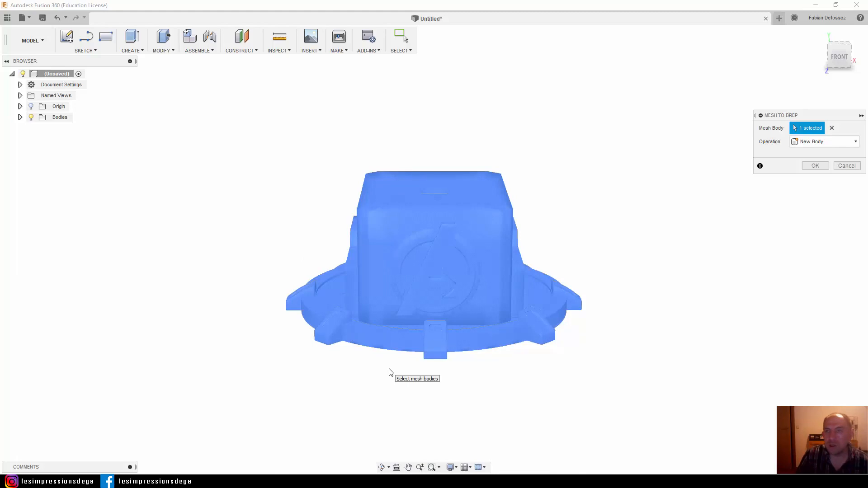
pyautogui.click(815, 166)
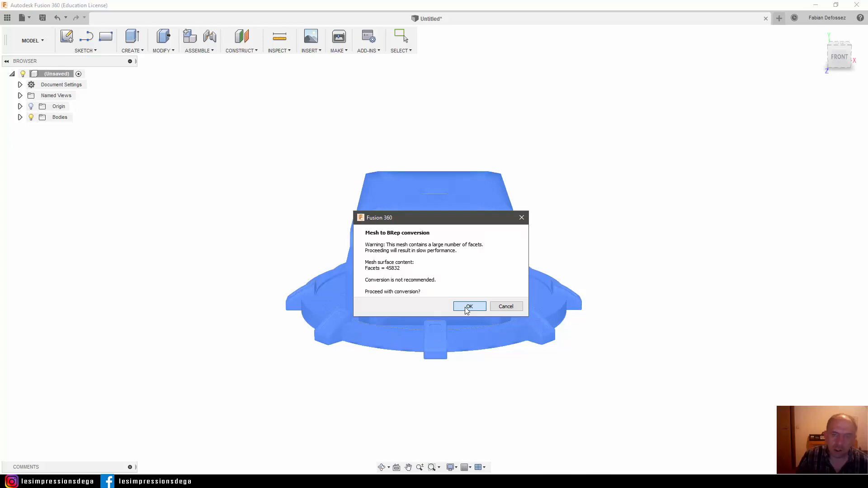
pyautogui.click(468, 307)
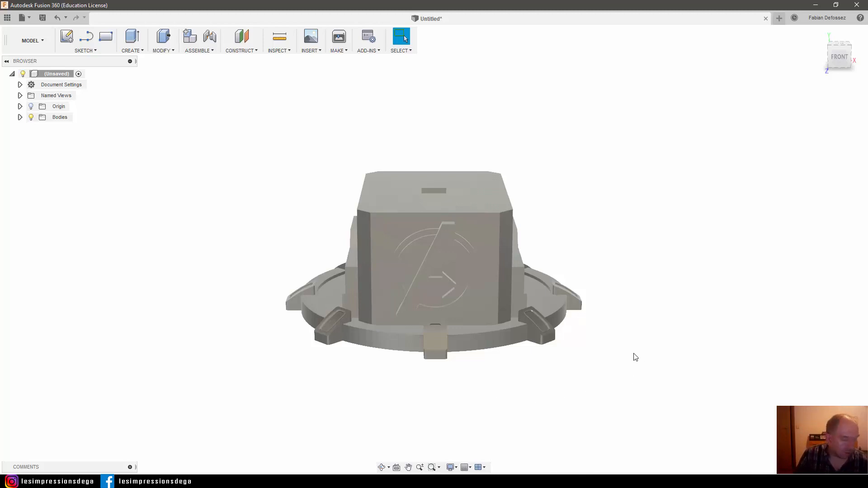
# Step: Create a construction plane offset 10 mm above the box's top face
pyautogui.keyDown('shift'); pyautogui.moveTo(618, 349); pyautogui.dragTo(479, 372, button='middle'); pyautogui.keyUp('shift')
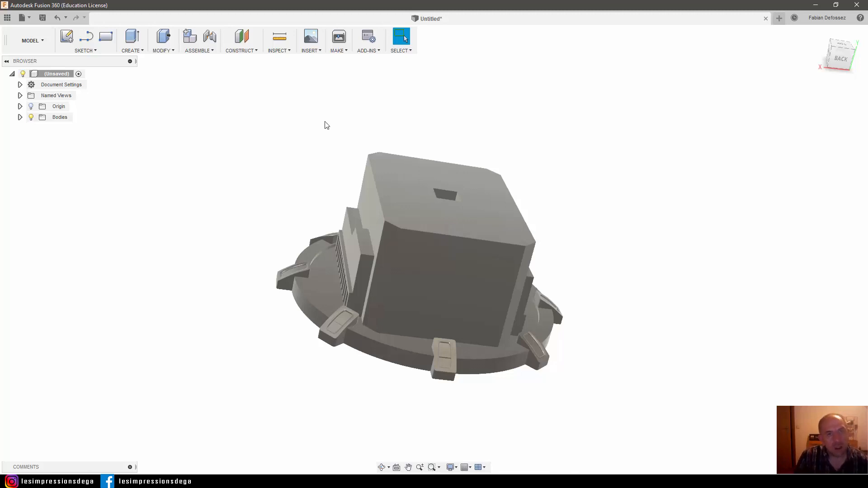
pyautogui.click(241, 51)
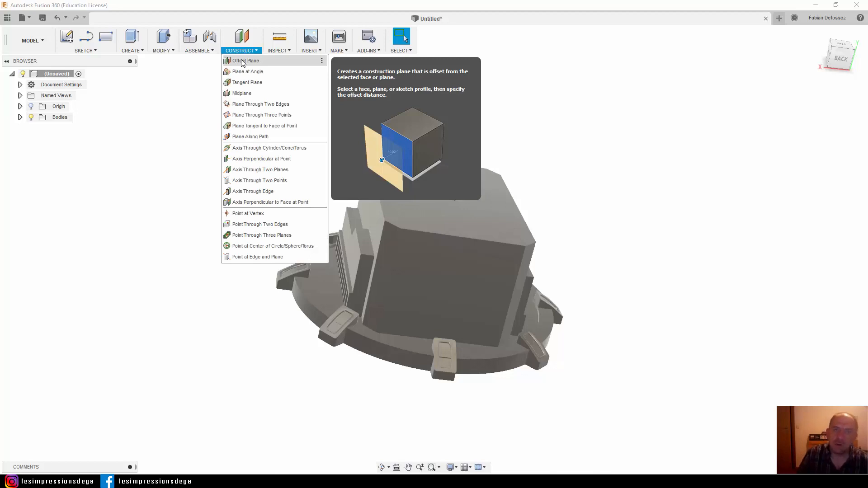
pyautogui.click(243, 63)
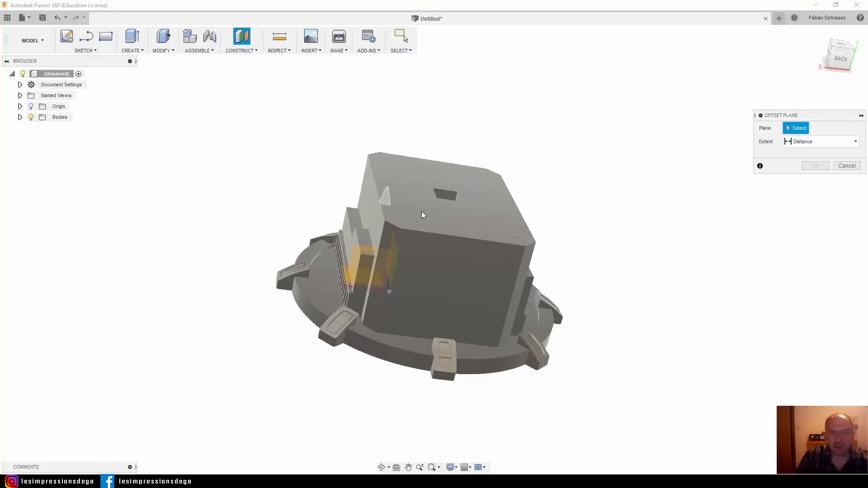
pyautogui.click(454, 224)
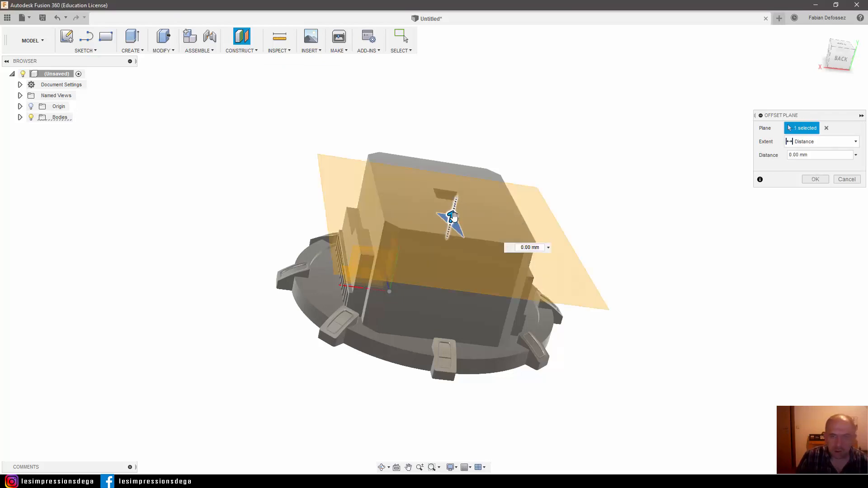
pyautogui.moveTo(456, 213); pyautogui.dragTo(463, 194)
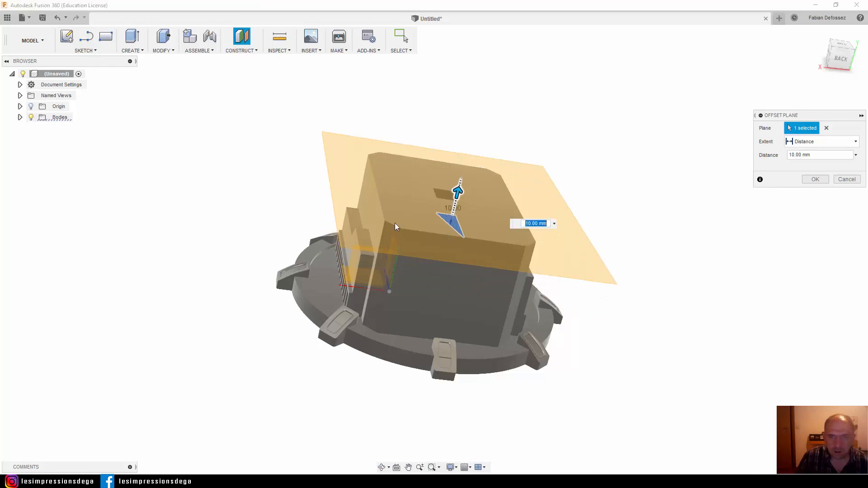
pyautogui.click(811, 180)
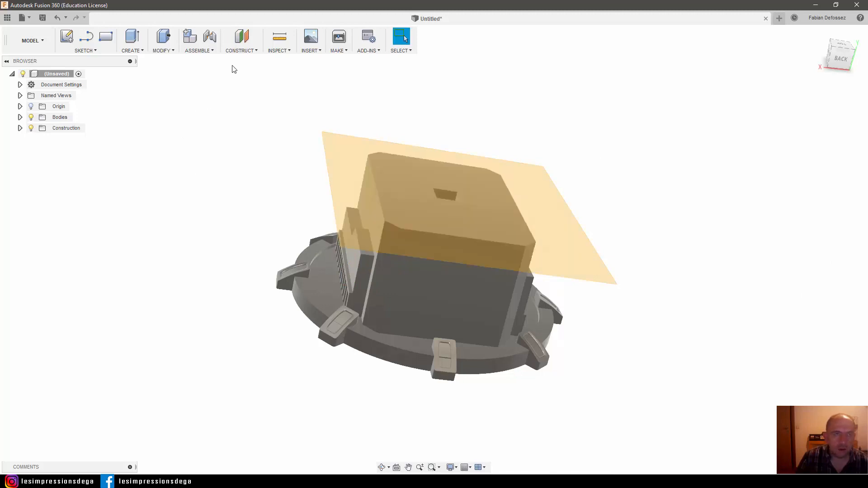
# Step: Create a construction plane offset 10 mm outward from the box's plain back face
pyautogui.click(240, 50)
pyautogui.click(244, 63)
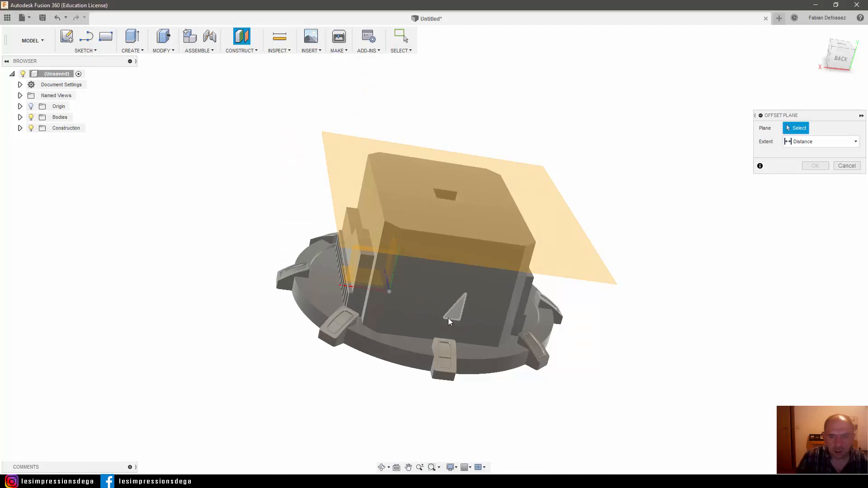
pyautogui.click(449, 318)
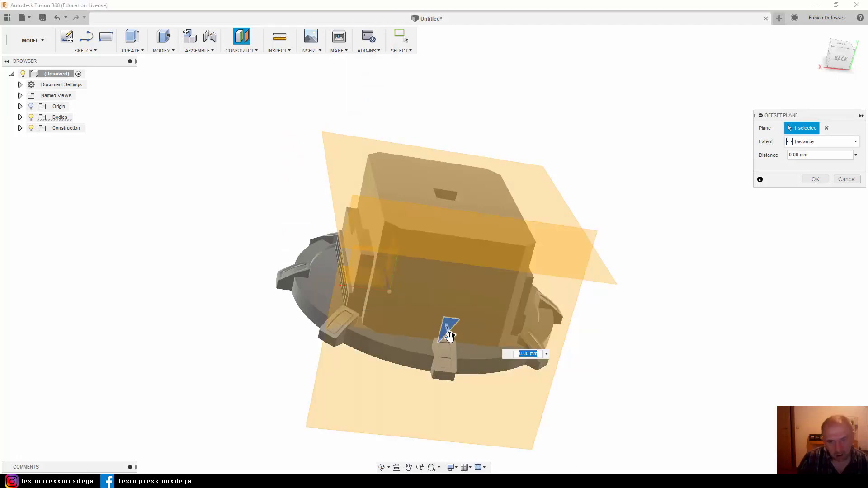
pyautogui.moveTo(450, 336); pyautogui.dragTo(456, 353)
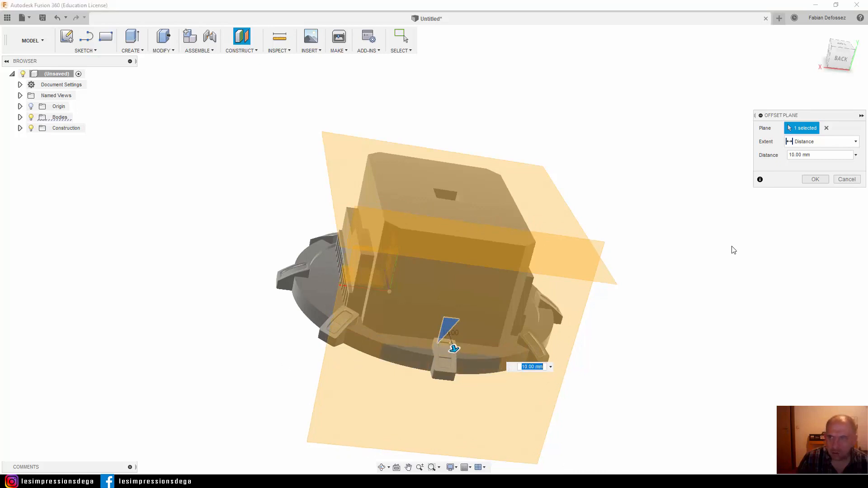
pyautogui.click(806, 180)
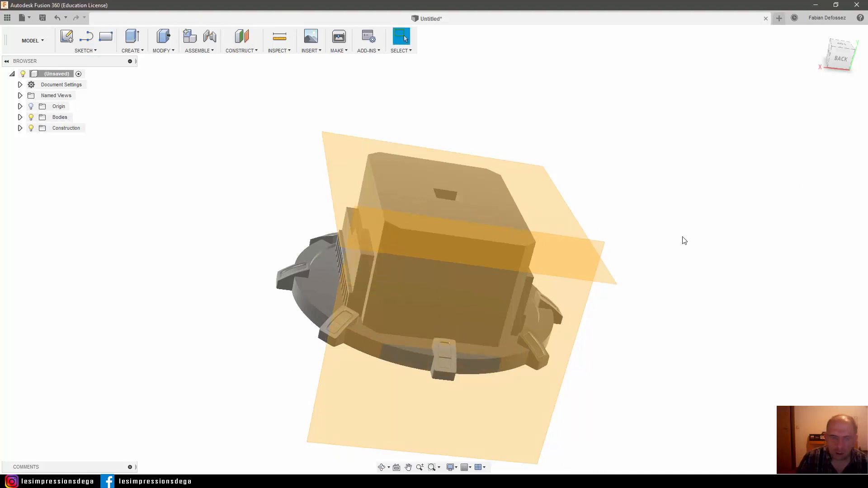
# Step: Create a sketch on the construction plane above the box's top face
pyautogui.keyDown('shift'); pyautogui.moveTo(616, 355); pyautogui.dragTo(529, 348, button='middle'); pyautogui.keyUp('shift')
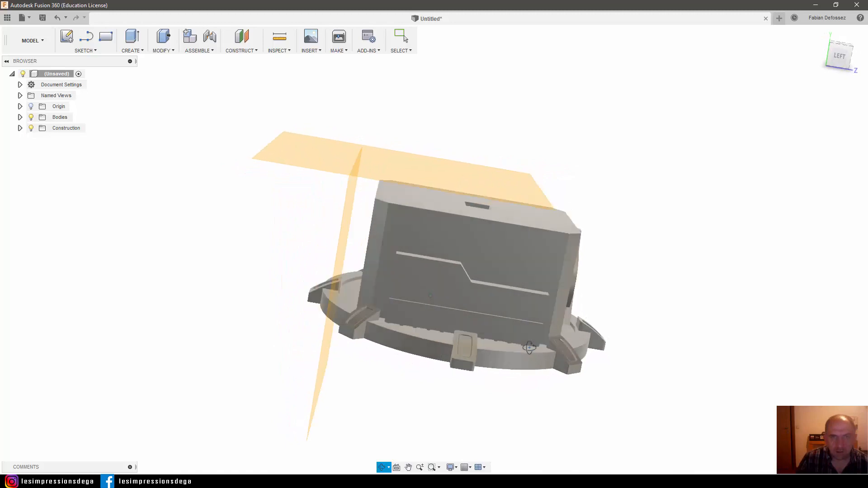
pyautogui.press('Escape')
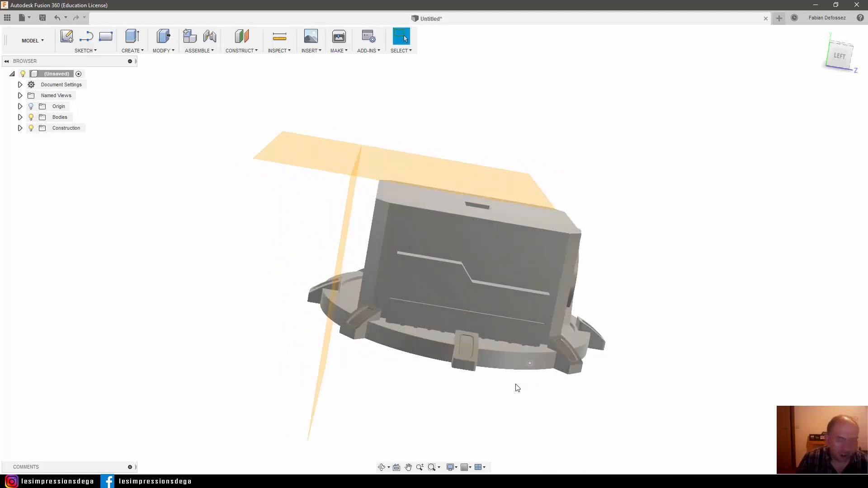
pyautogui.keyDown('shift'); pyautogui.moveTo(505, 394); pyautogui.dragTo(505, 393, button='middle'); pyautogui.keyUp('shift')
pyautogui.press('Escape')
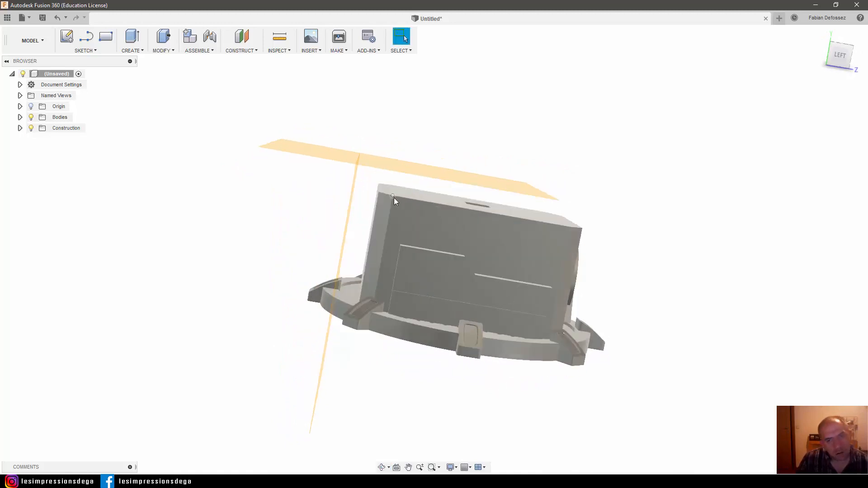
pyautogui.keyDown('shift'); pyautogui.moveTo(672, 270); pyautogui.dragTo(660, 273, button='middle'); pyautogui.keyUp('shift')
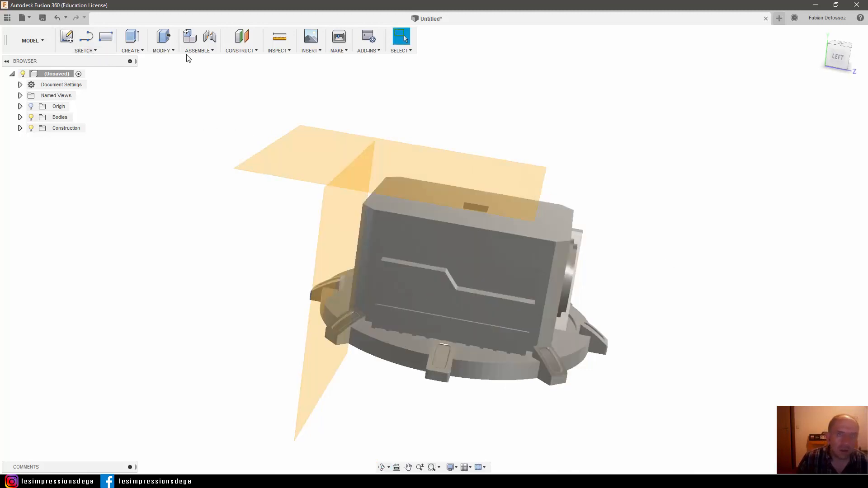
pyautogui.click(66, 39)
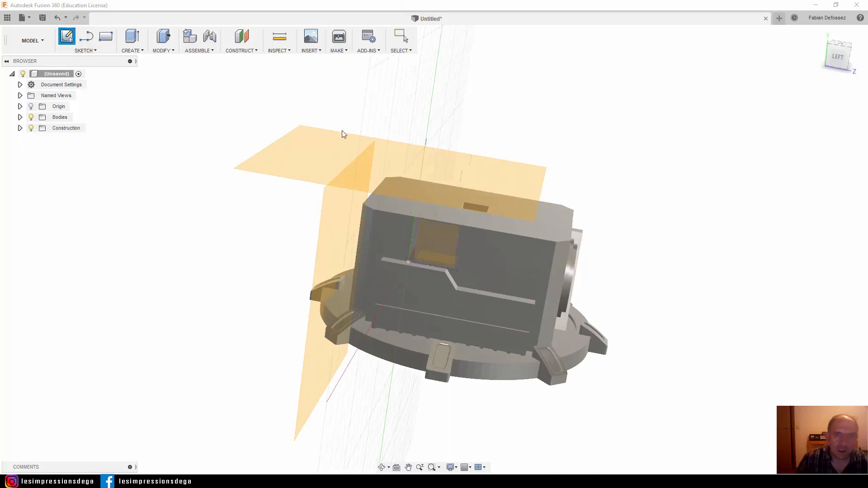
pyautogui.click(443, 166)
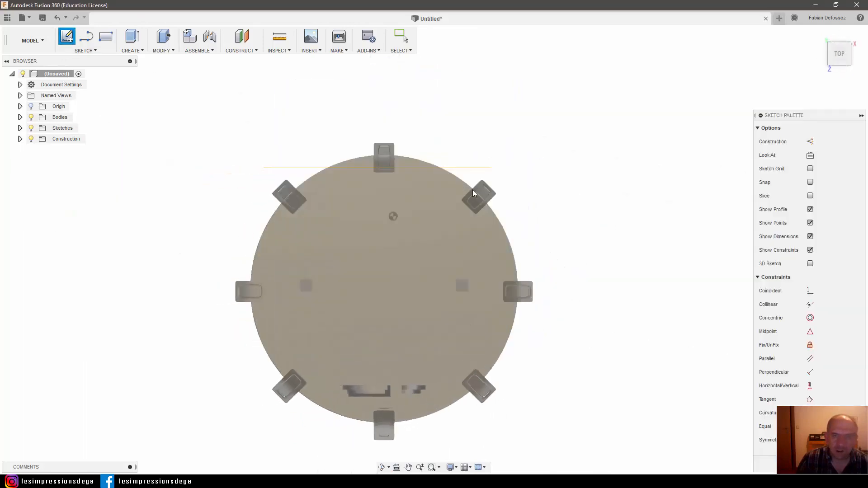
# Step: Draw a 5.7 mm diameter circle above the box's top face, near its back edge, and finish the sketch
pyautogui.click(86, 50)
pyautogui.moveTo(100, 92)
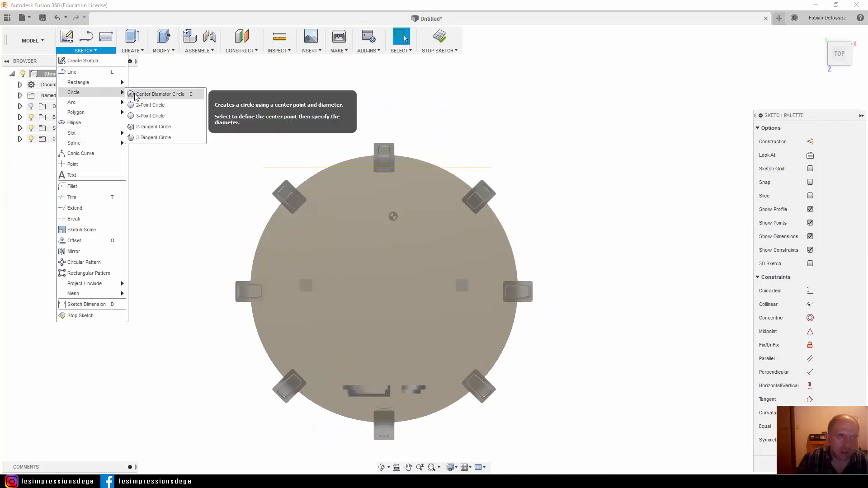
pyautogui.click(136, 95)
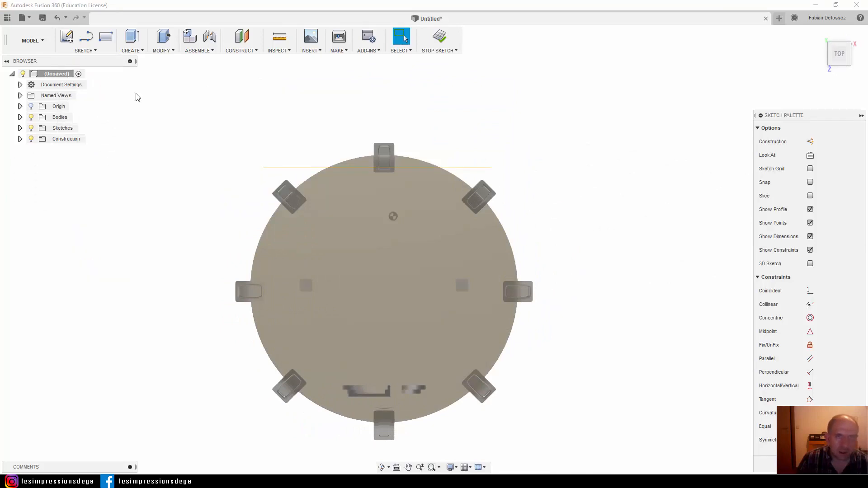
pyautogui.click(385, 209)
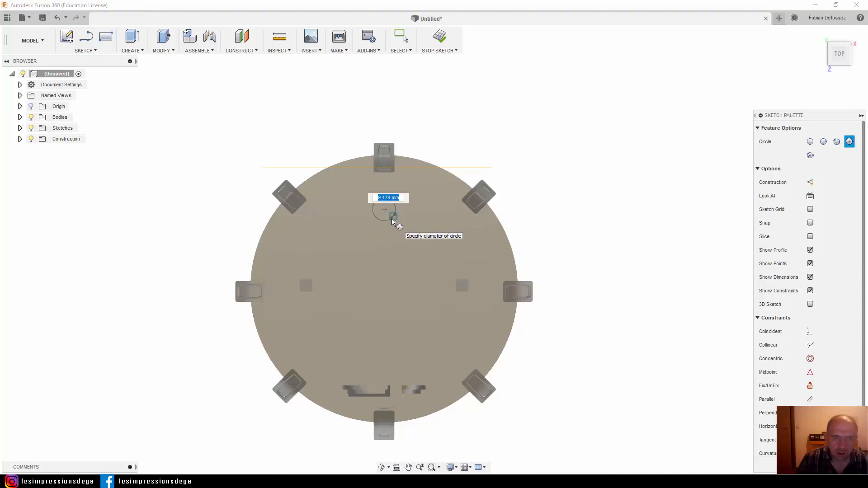
pyautogui.write('4.5')
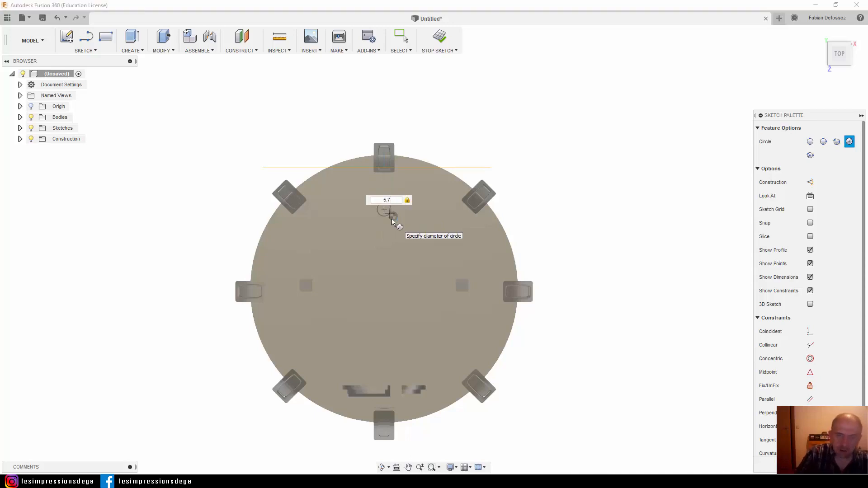
pyautogui.press('Return')
pyautogui.press('Escape')
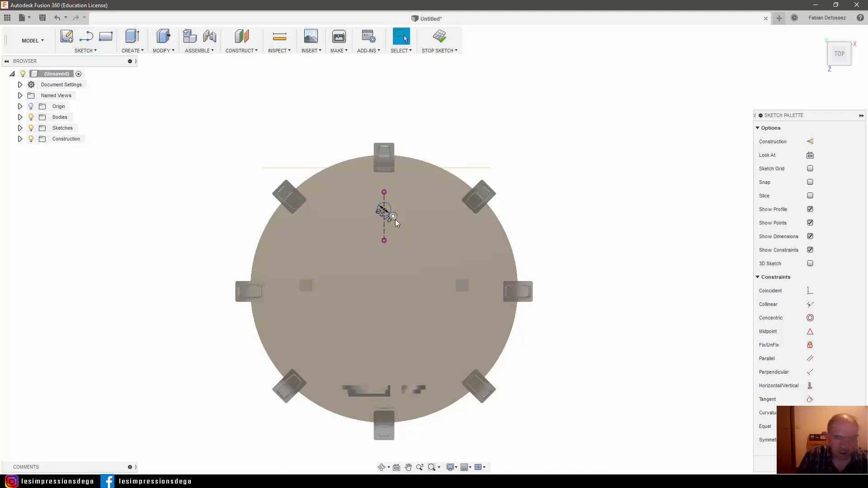
pyautogui.keyDown('shift'); pyautogui.moveTo(623, 342); pyautogui.dragTo(686, 260, button='middle'); pyautogui.keyUp('shift')
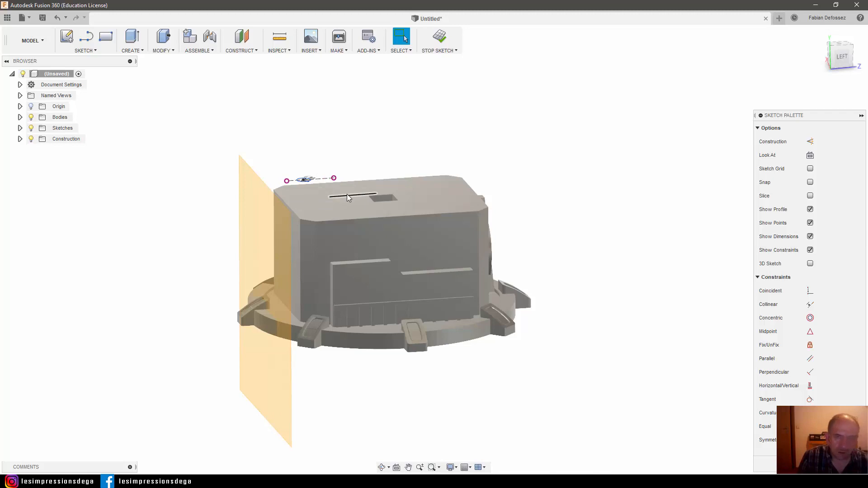
pyautogui.keyDown('shift'); pyautogui.moveTo(347, 194); pyautogui.dragTo(284, 173, button='middle'); pyautogui.keyUp('shift')
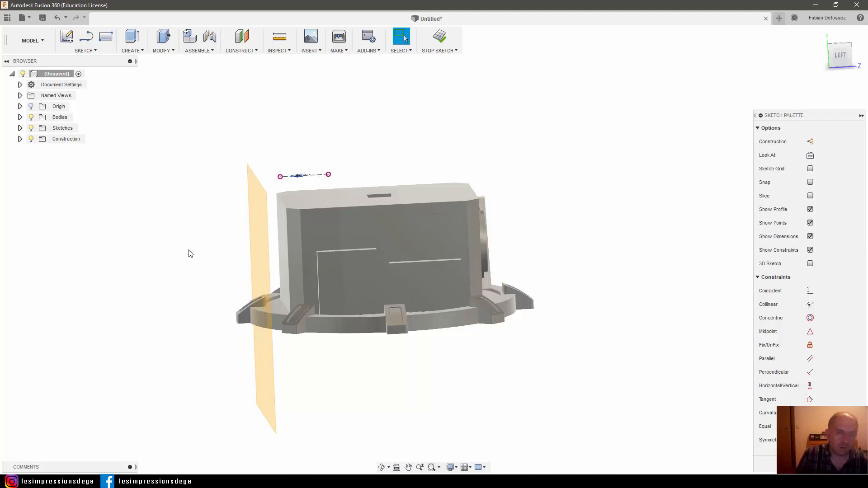
pyautogui.click(435, 40)
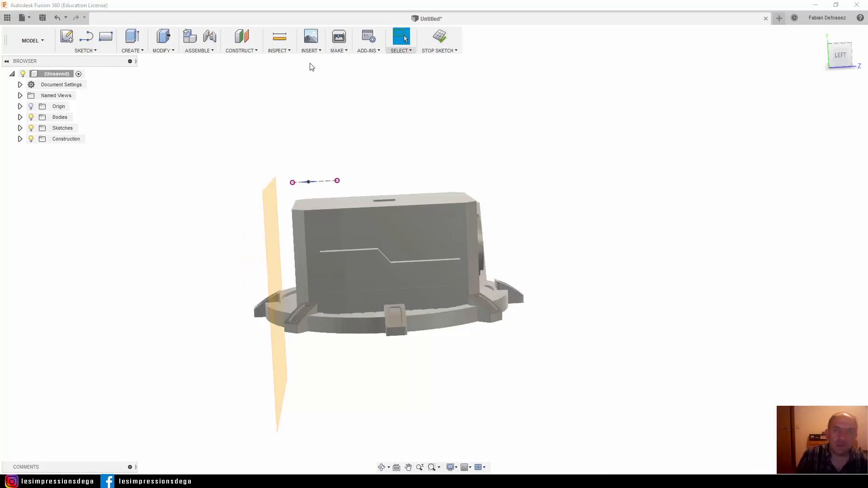
# Step: Sketch a 5.7 mm diameter circle on the construction plane behind the box, centred just above the base's rear clip, and finish the sketch
pyautogui.click(67, 36)
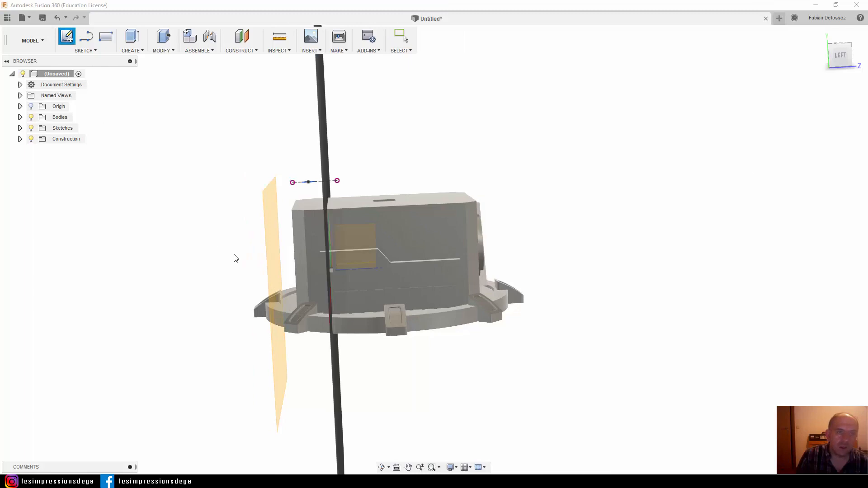
pyautogui.click(270, 260)
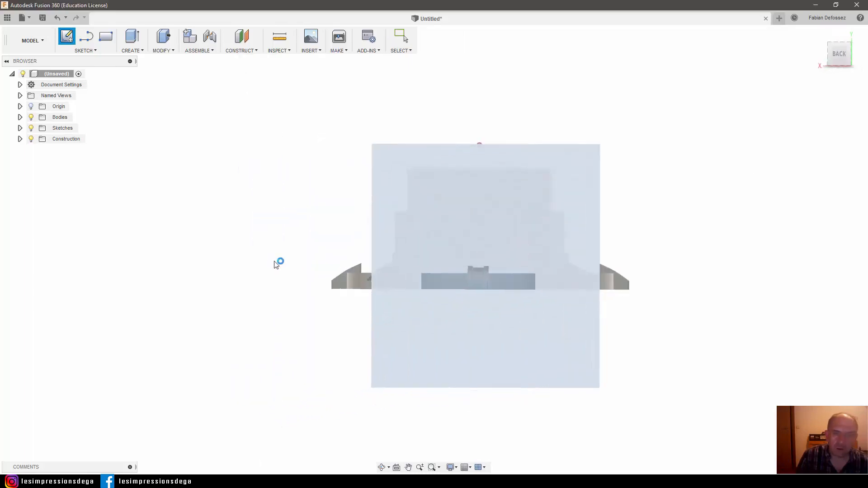
pyautogui.click(80, 50)
pyautogui.moveTo(100, 93)
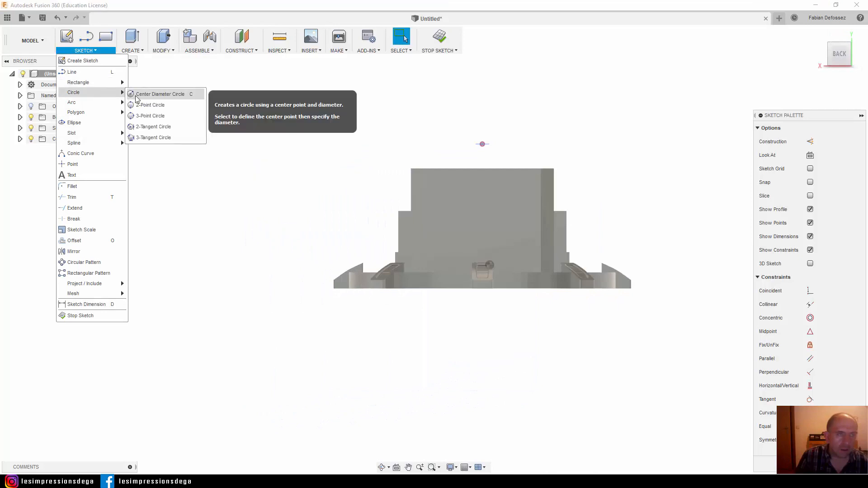
pyautogui.click(151, 92)
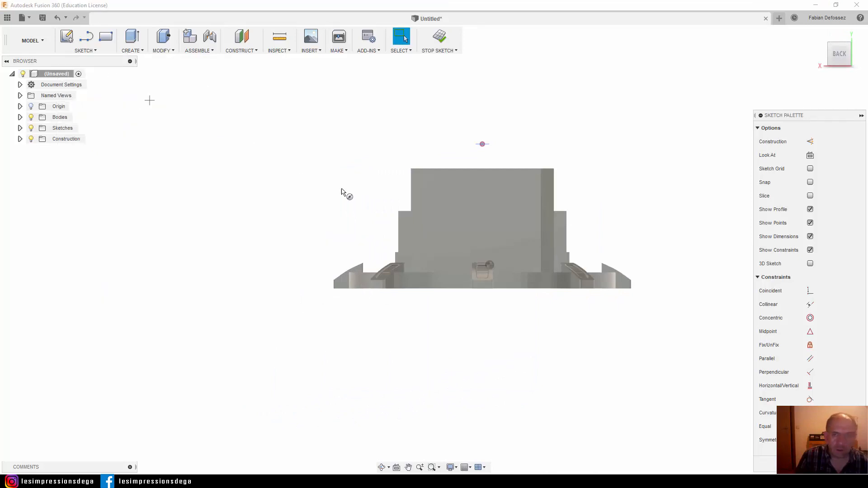
pyautogui.click(482, 246)
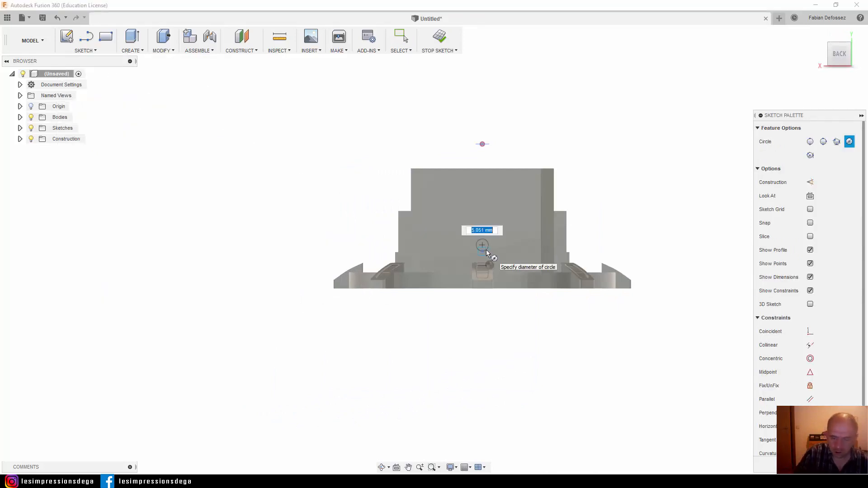
pyautogui.write('5.7')
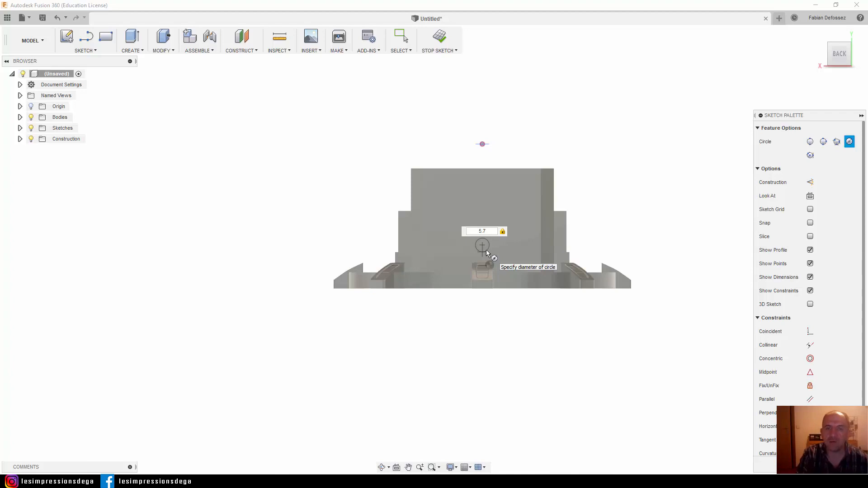
pyautogui.press('Return')
pyautogui.moveTo(486, 250)
pyautogui.keyDown('shift'); pyautogui.mouseDown(button='middle')
pyautogui.moveTo(405, 345)
pyautogui.moveTo(478, 358)
pyautogui.moveTo(502, 330)
pyautogui.mouseUp(button='middle'); pyautogui.keyUp('shift')
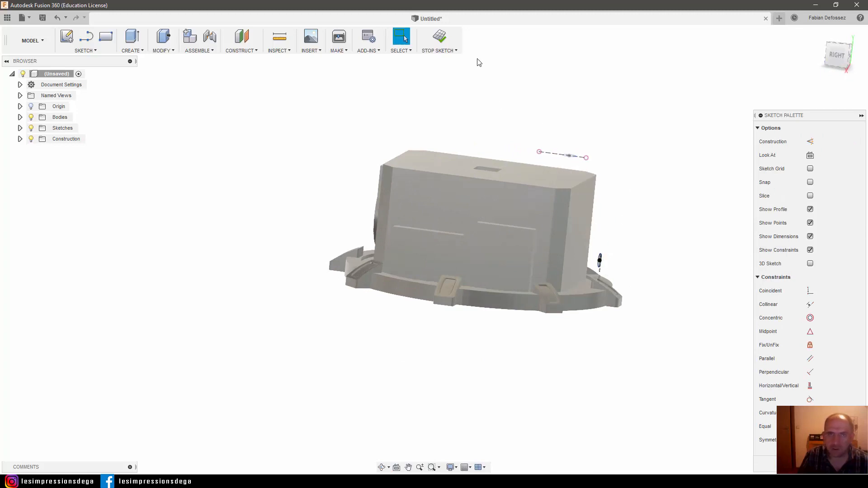
pyautogui.click(448, 40)
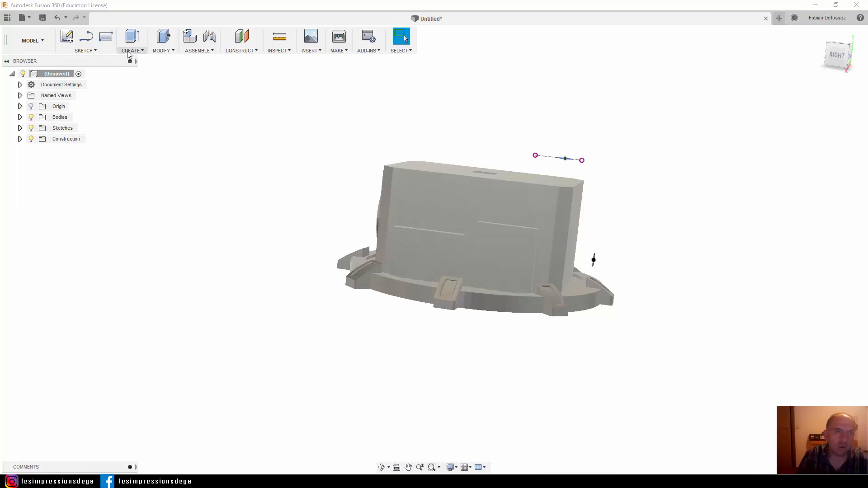
# Step: Create a sketch on the vertical origin plane parallel to the box's right side, hiding Body1 while selecting the plane and showing it again
pyautogui.click(67, 36)
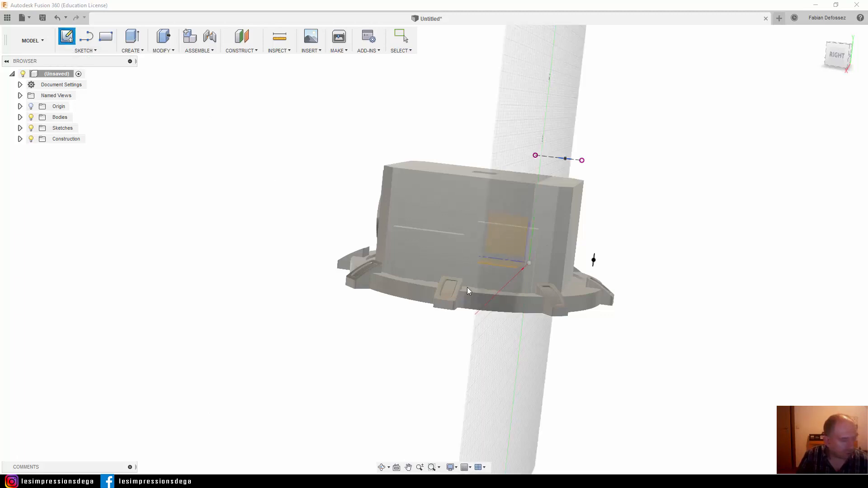
pyautogui.click(574, 355)
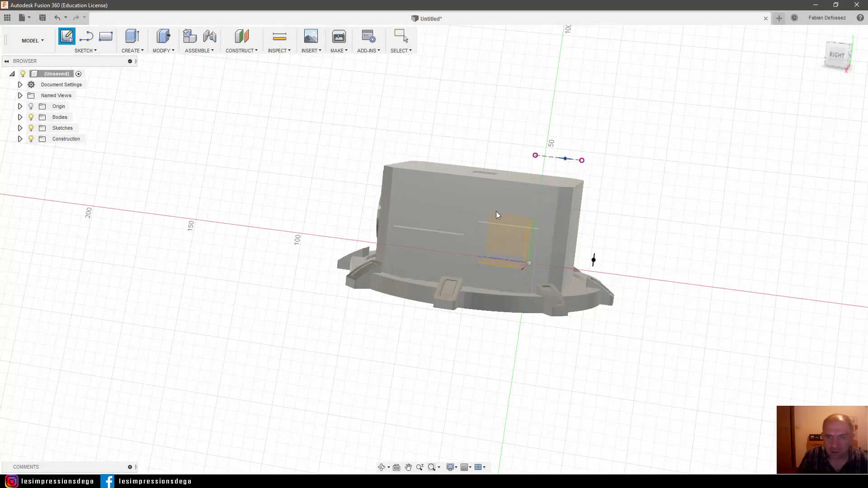
pyautogui.click(501, 223)
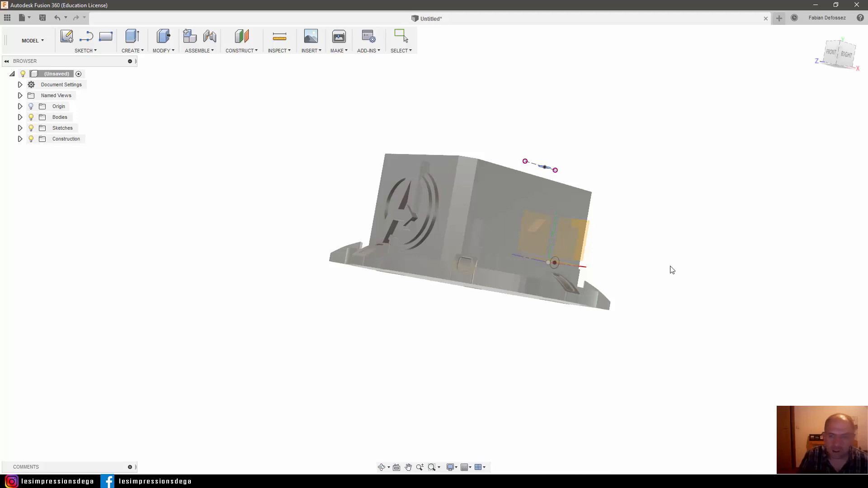
pyautogui.keyDown('shift'); pyautogui.moveTo(662, 273); pyautogui.dragTo(657, 272, button='middle'); pyautogui.keyUp('shift')
pyautogui.press('Return')
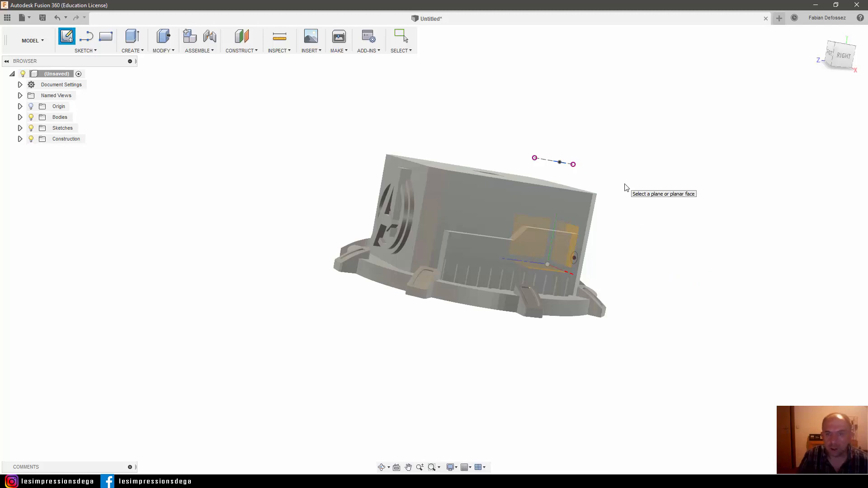
pyautogui.click(530, 239)
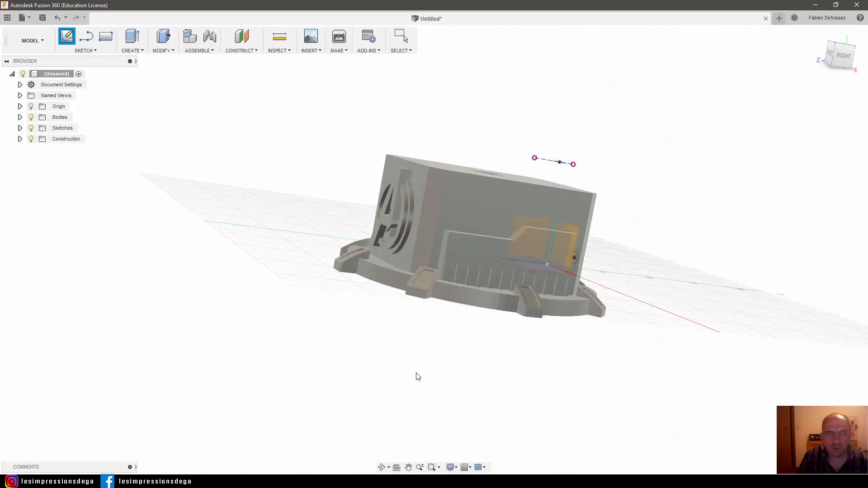
pyautogui.click(20, 117)
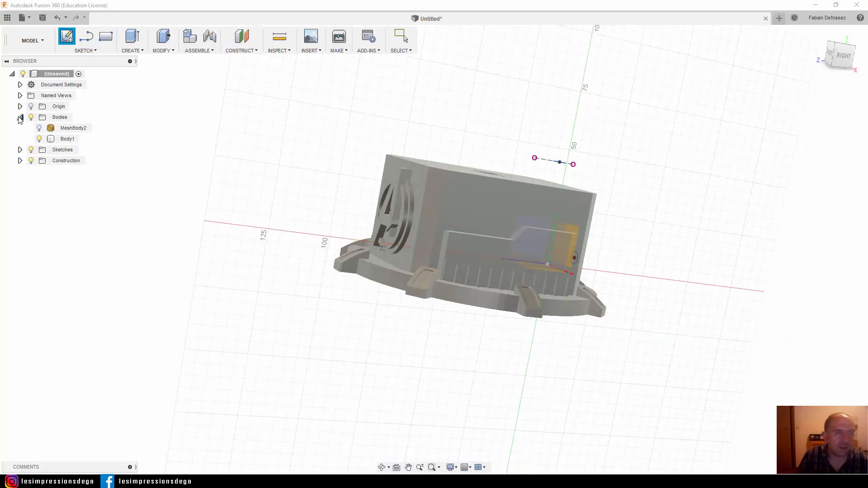
pyautogui.click(40, 140)
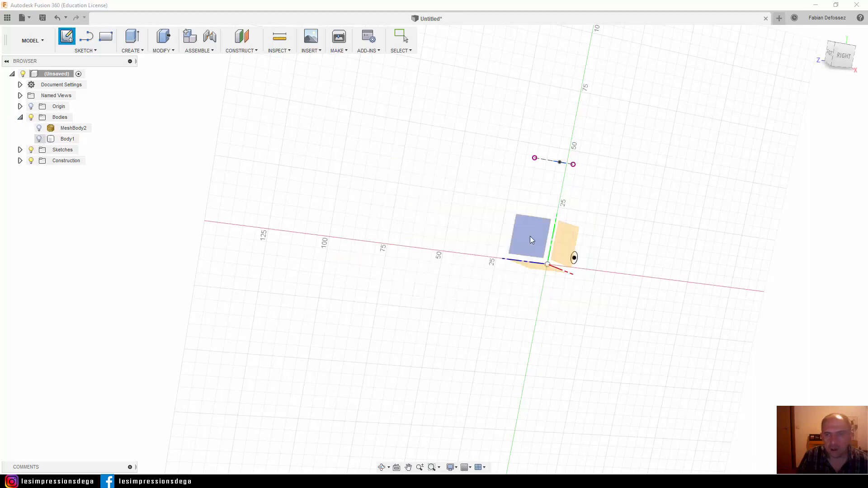
pyautogui.click(530, 235)
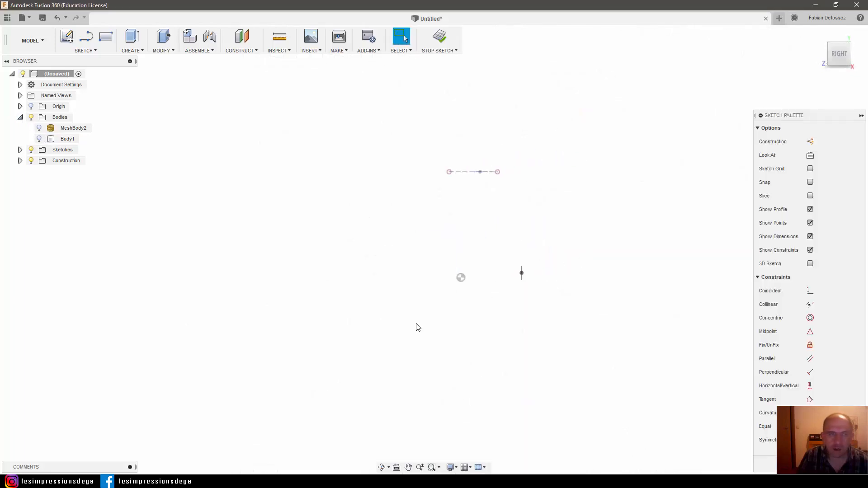
pyautogui.click(39, 139)
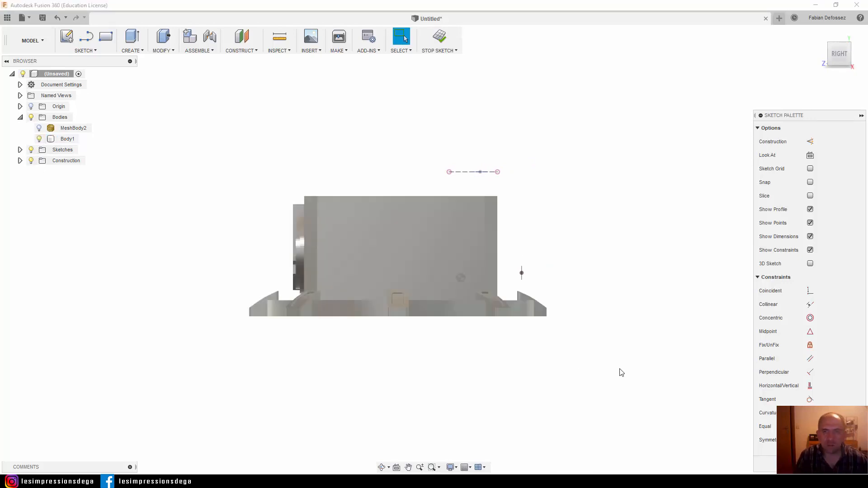
# Step: Draw a fit point spline from the upper circle's centre through two points inside the box to the rear circle's centre, and finish the sketch
pyautogui.click(90, 51)
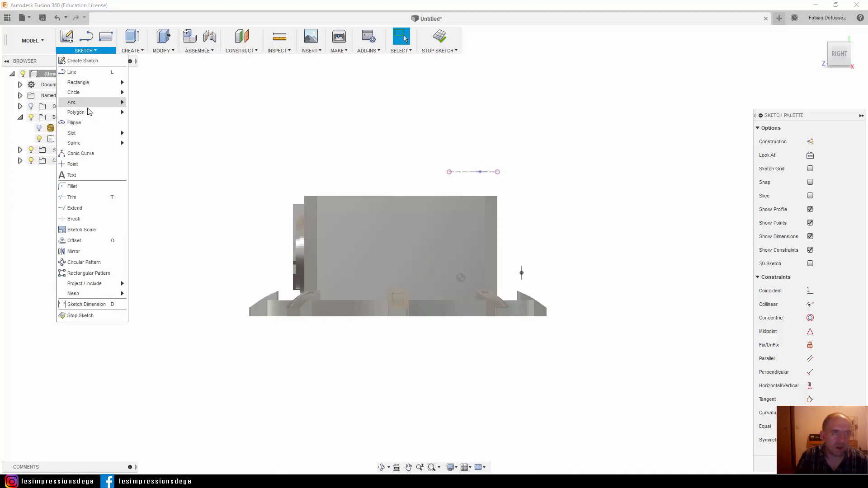
pyautogui.moveTo(87, 142)
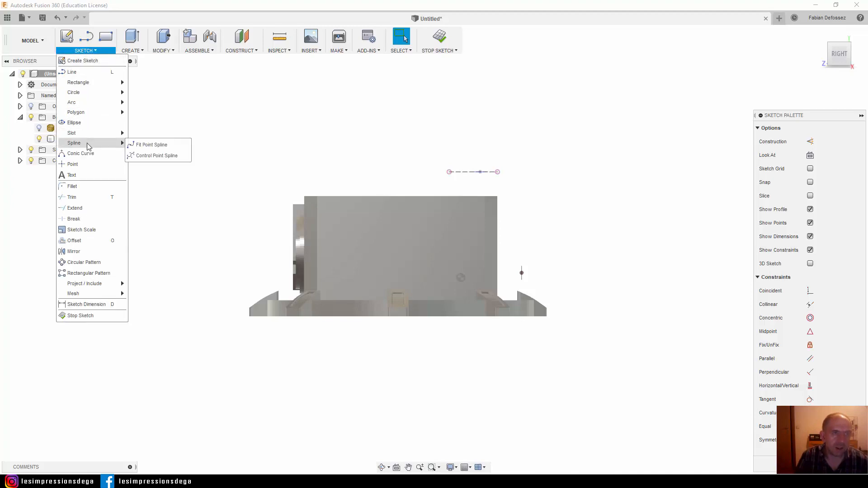
pyautogui.click(177, 145)
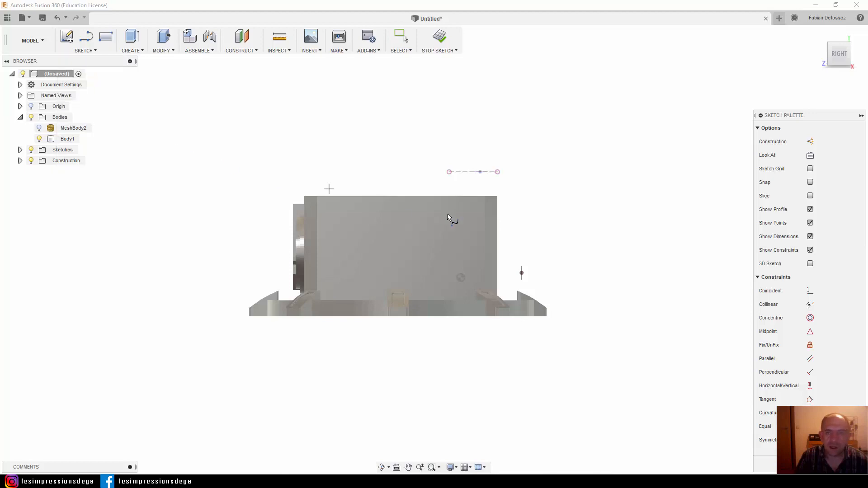
pyautogui.click(482, 172)
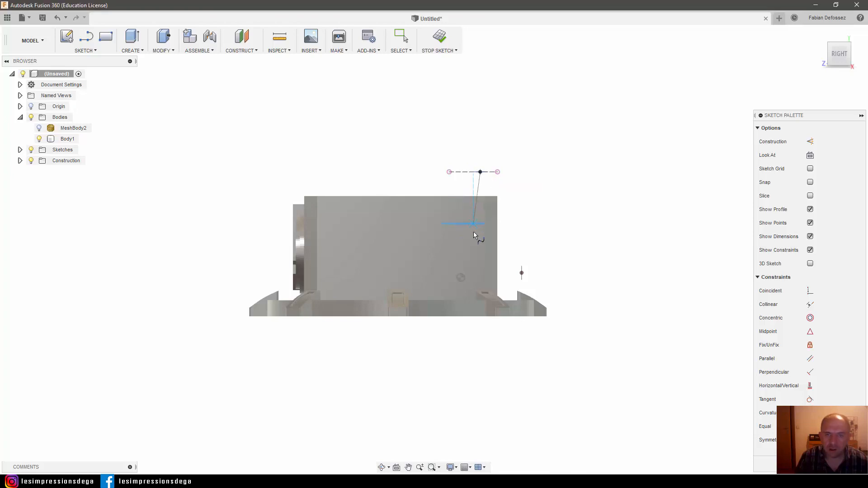
pyautogui.click(469, 267)
pyautogui.click(484, 279)
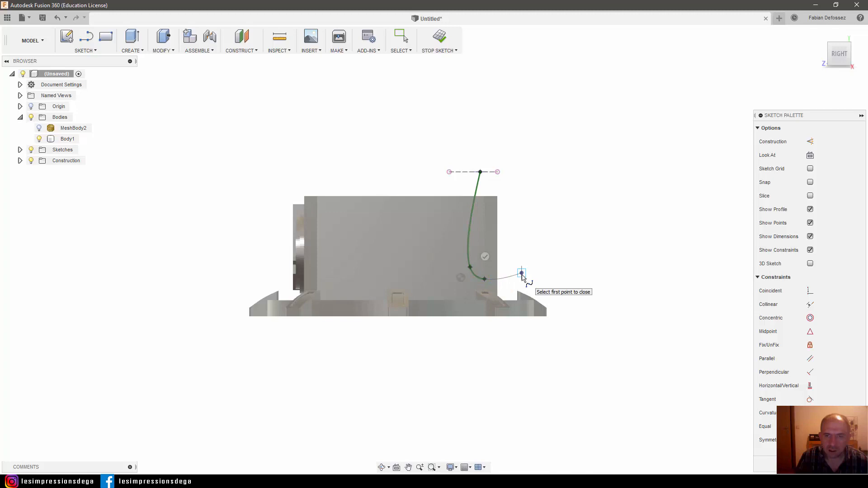
pyautogui.click(522, 273)
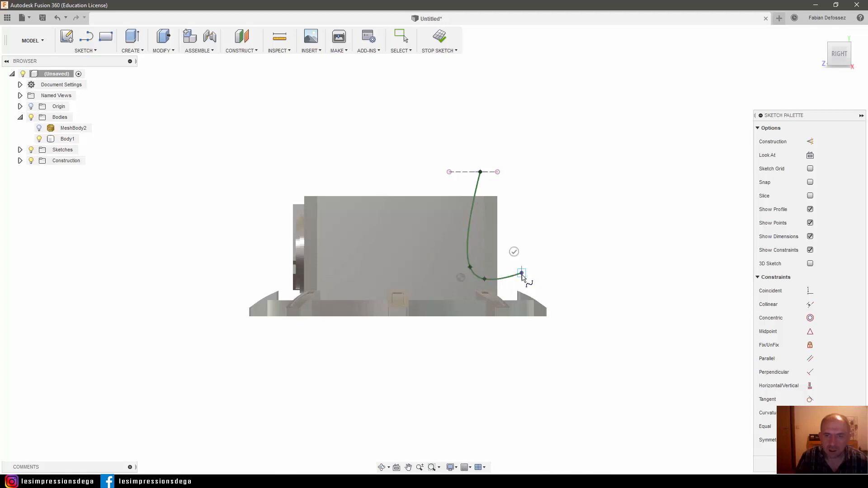
pyautogui.click(514, 251)
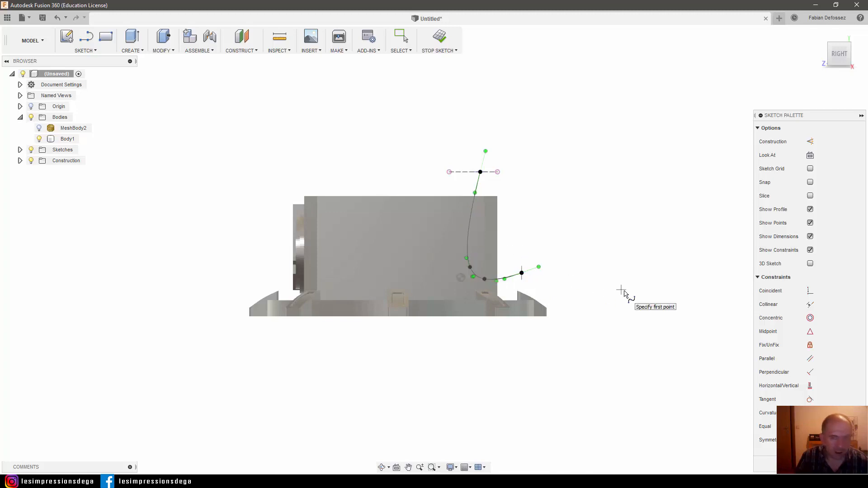
pyautogui.moveTo(653, 307)
pyautogui.keyDown('shift'); pyautogui.mouseDown(button='middle')
pyautogui.moveTo(574, 304)
pyautogui.moveTo(622, 306)
pyautogui.moveTo(643, 320)
pyautogui.mouseUp(button='middle'); pyautogui.keyUp('shift')
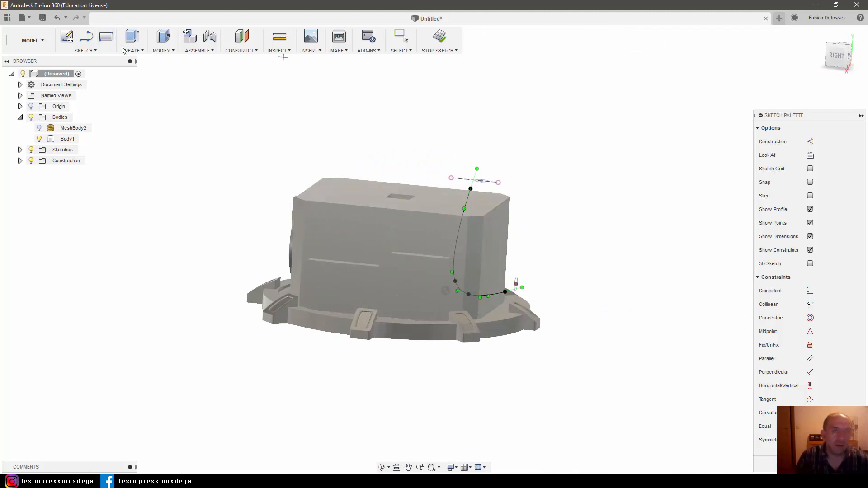
pyautogui.click(444, 40)
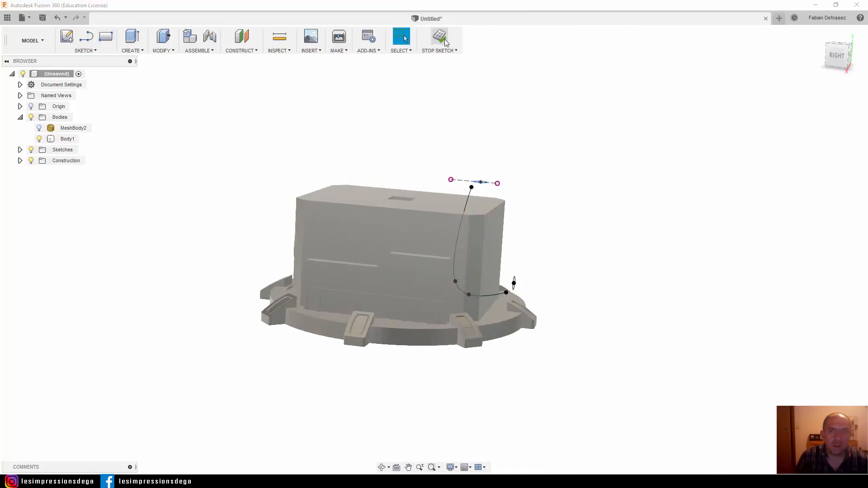
# Step: Sweep the upper circle along the spline as a cut through the box, and hide all sketches and construction planes
pyautogui.click(129, 51)
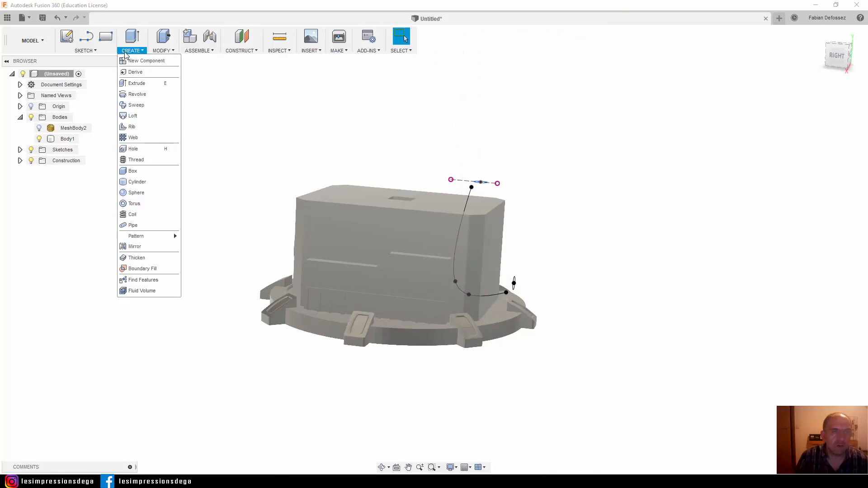
pyautogui.click(158, 112)
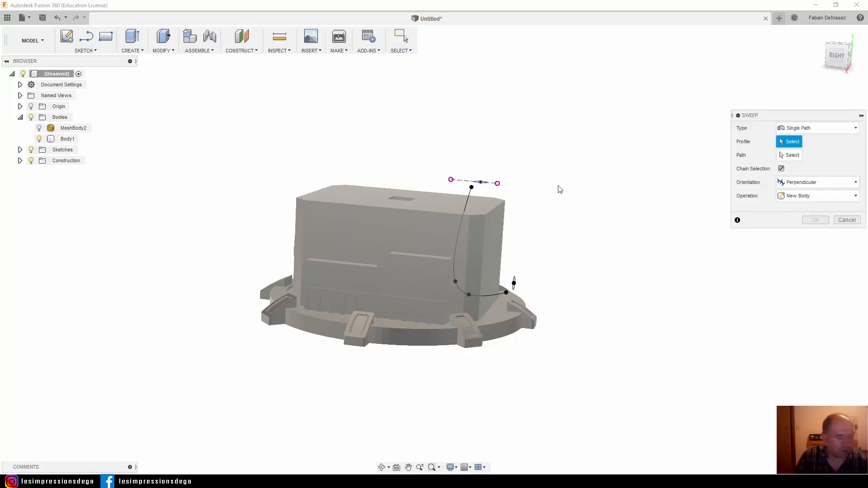
pyautogui.keyDown('shift'); pyautogui.moveTo(607, 199); pyautogui.dragTo(601, 205, button='middle'); pyautogui.keyUp('shift')
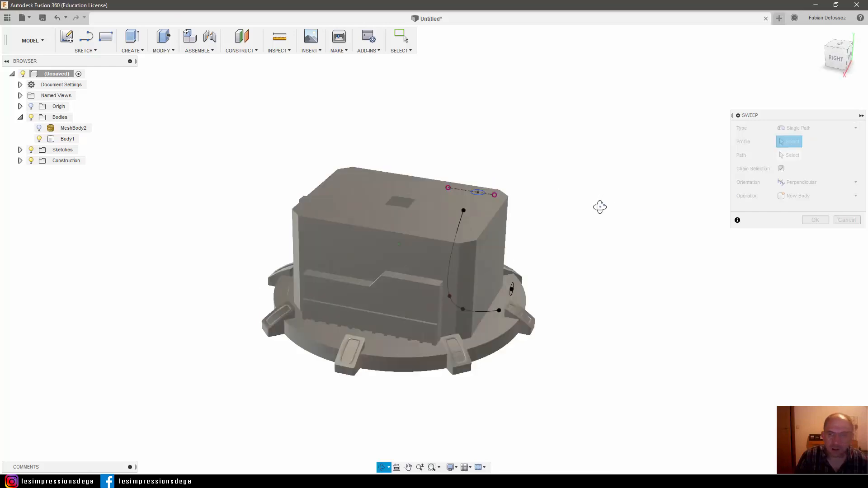
pyautogui.click(475, 195)
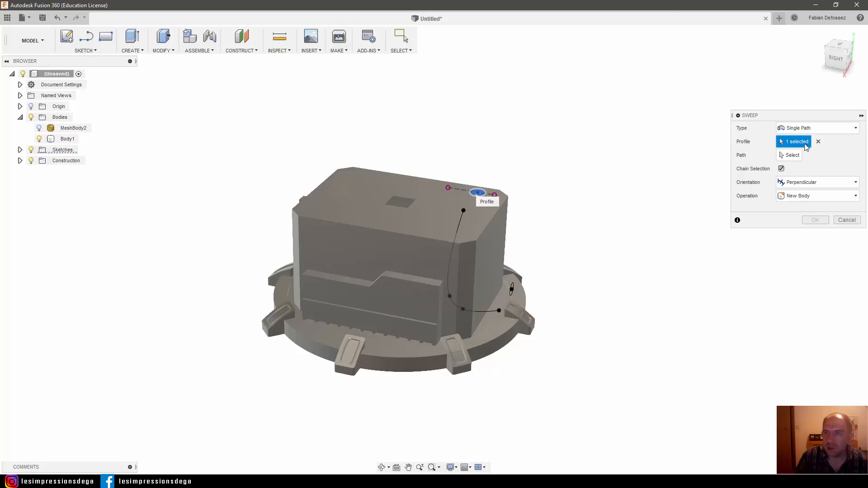
pyautogui.click(796, 156)
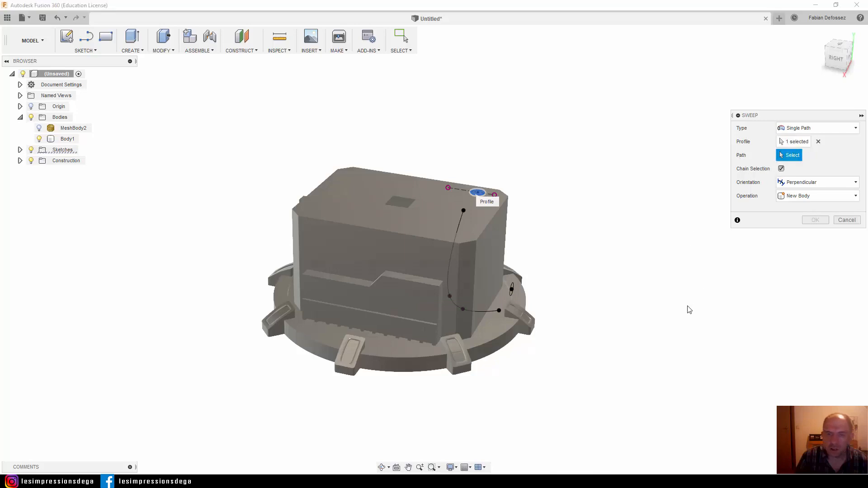
pyautogui.click(492, 312)
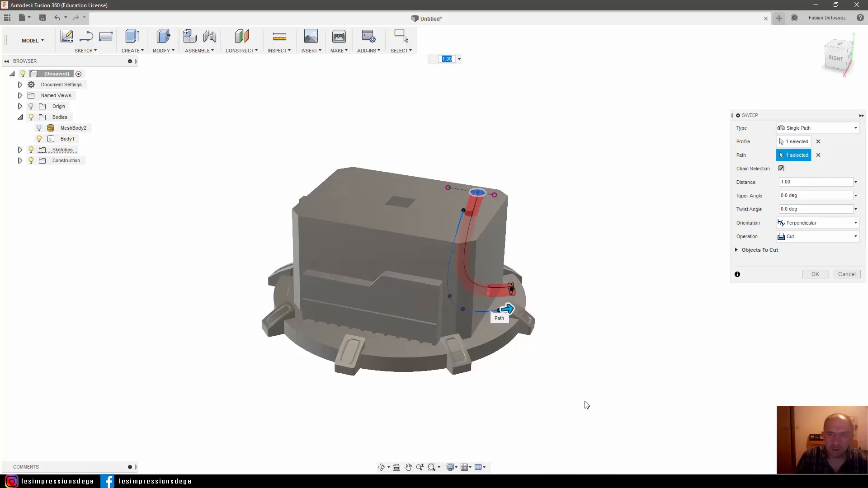
pyautogui.keyDown('shift'); pyautogui.moveTo(586, 404); pyautogui.dragTo(576, 377, button='middle'); pyautogui.keyUp('shift')
pyautogui.moveTo(546, 375)
pyautogui.keyDown('shift'); pyautogui.mouseDown(button='middle')
pyautogui.moveTo(533, 378)
pyautogui.moveTo(548, 378)
pyautogui.mouseUp(button='middle'); pyautogui.keyUp('shift')
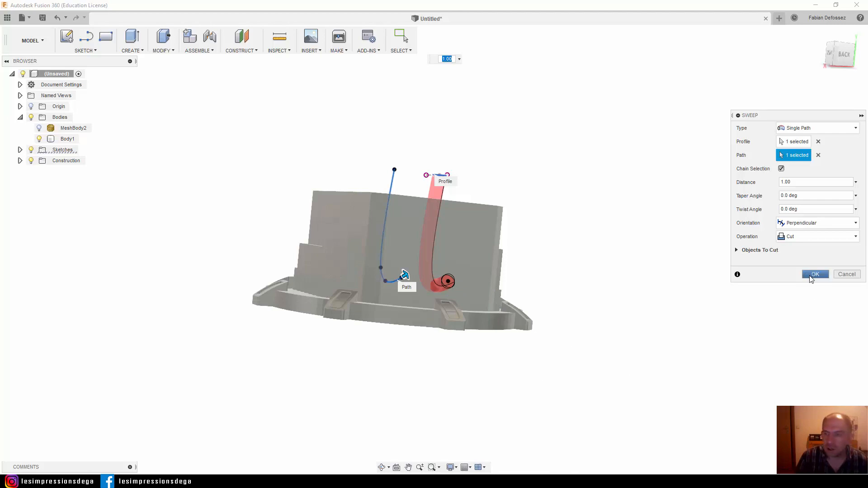
pyautogui.click(814, 275)
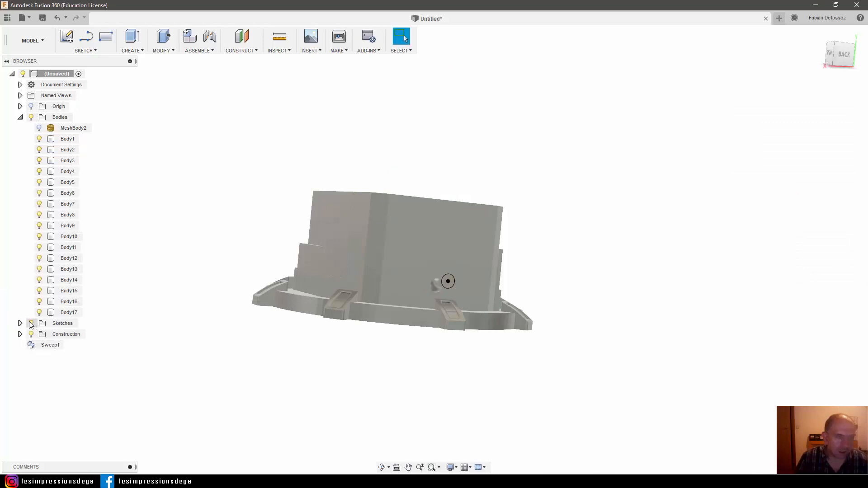
pyautogui.click(31, 324)
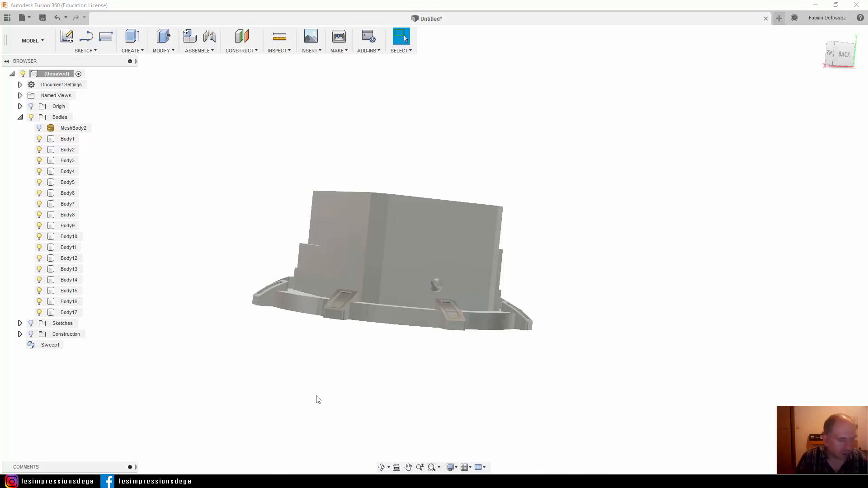
# Step: Examine the swept channel's rear opening, its interior and its exit on the box's top face
pyautogui.keyDown('shift'); pyautogui.moveTo(389, 374); pyautogui.dragTo(376, 368, button='middle'); pyautogui.keyUp('shift')
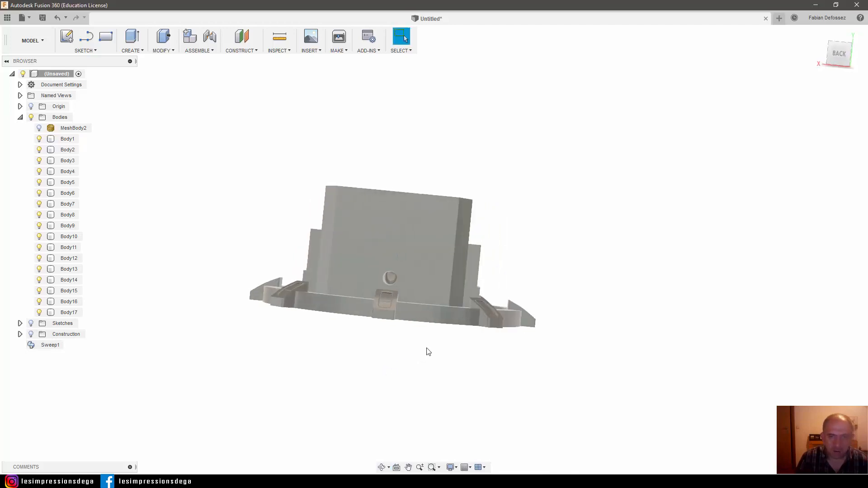
pyautogui.scroll(5, 424, 358)
pyautogui.moveTo(403, 285); pyautogui.dragTo(436, 392, button='middle')
pyautogui.scroll(6, 413, 266)
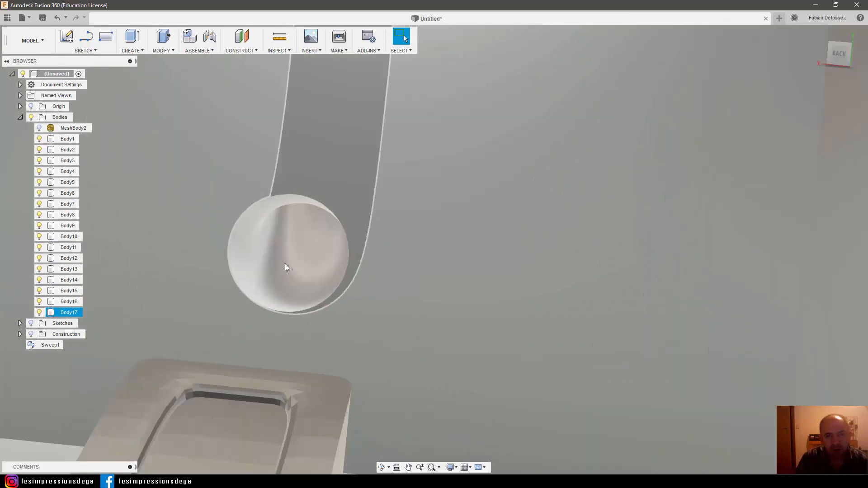
pyautogui.keyDown('shift'); pyautogui.moveTo(284, 264); pyautogui.dragTo(337, 291, button='middle'); pyautogui.keyUp('shift')
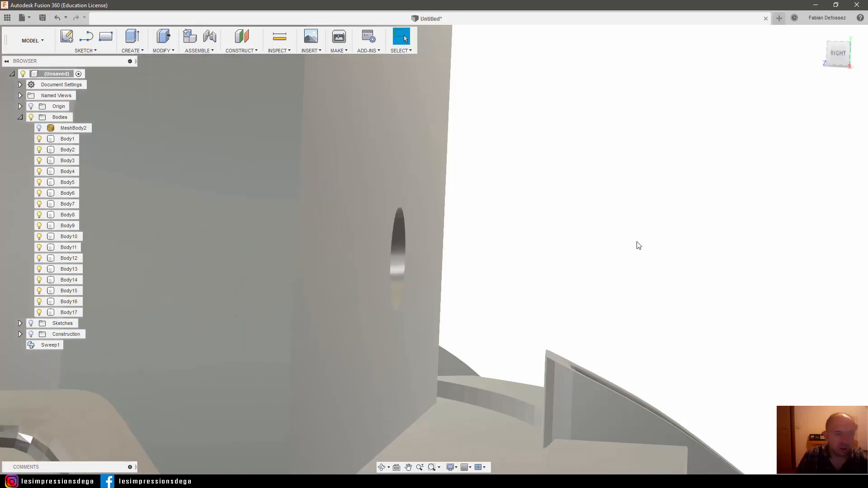
pyautogui.scroll(2, 657, 222)
pyautogui.scroll(-7, 552, 246)
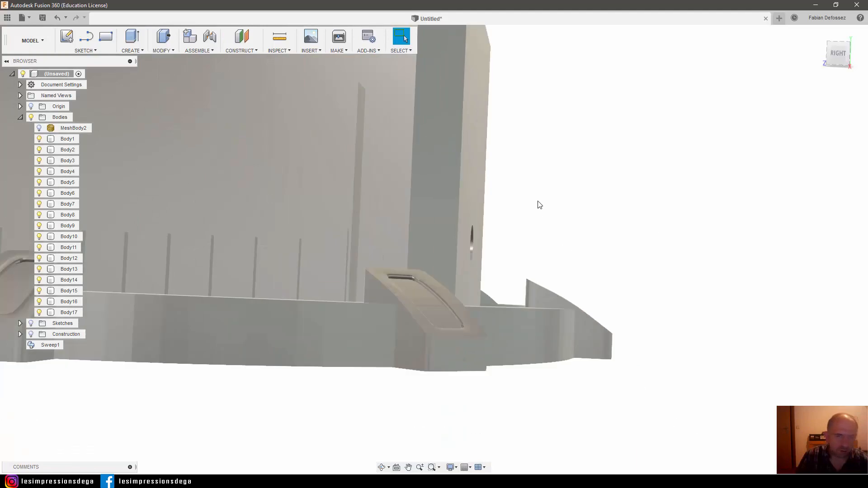
pyautogui.scroll(-2, 554, 197)
pyautogui.keyDown('shift'); pyautogui.moveTo(565, 187); pyautogui.dragTo(548, 253, button='middle'); pyautogui.keyUp('shift')
pyautogui.moveTo(600, 139); pyautogui.dragTo(564, 287, button='middle')
pyautogui.moveTo(594, 220)
pyautogui.keyDown('shift'); pyautogui.mouseDown(button='middle')
pyautogui.moveTo(584, 241)
pyautogui.moveTo(597, 223)
pyautogui.moveTo(574, 213)
pyautogui.moveTo(594, 215)
pyautogui.mouseUp(button='middle'); pyautogui.keyUp('shift')
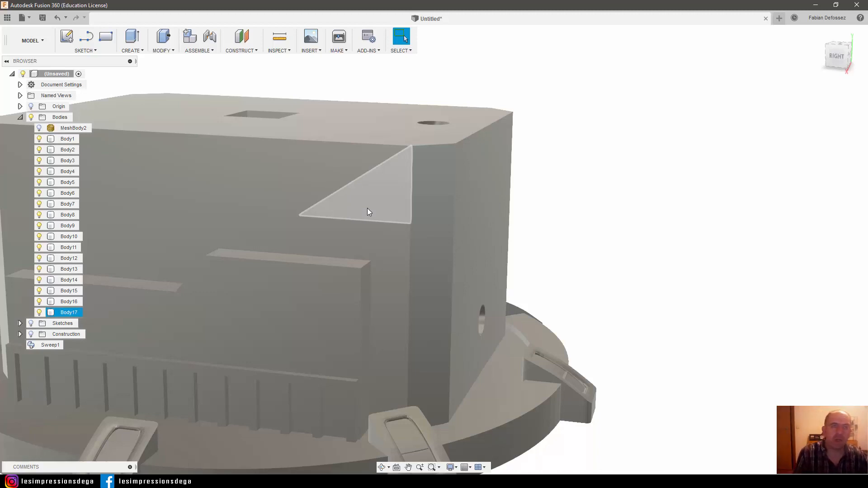
# Step: Insert the MK50basetopFIXED mesh into the new design in millimetres, rotating it freehand to stand nearly upright
pyautogui.click(321, 50)
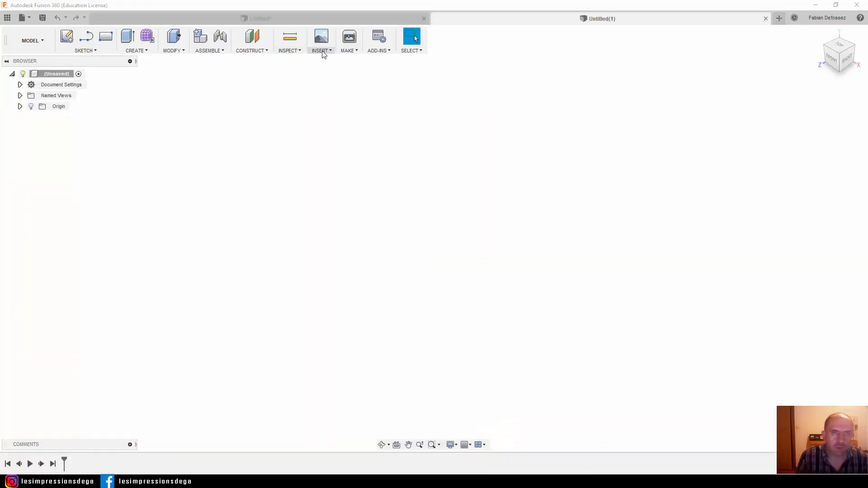
pyautogui.click(360, 98)
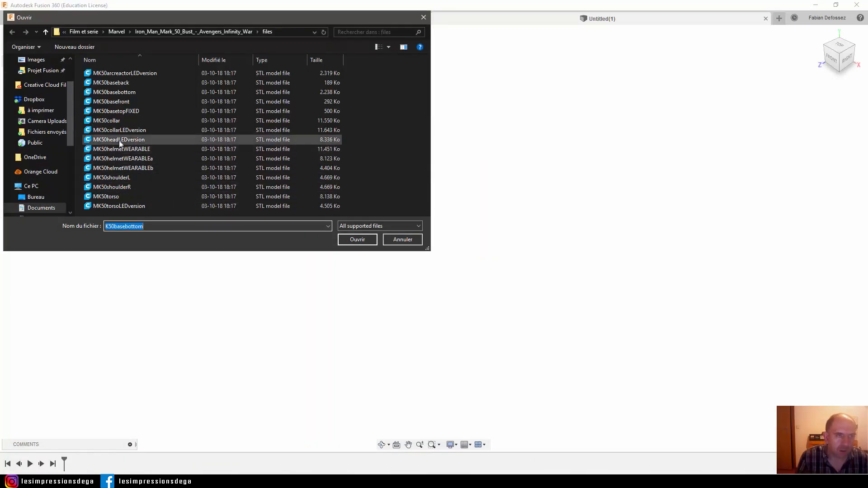
pyautogui.doubleClick(126, 112)
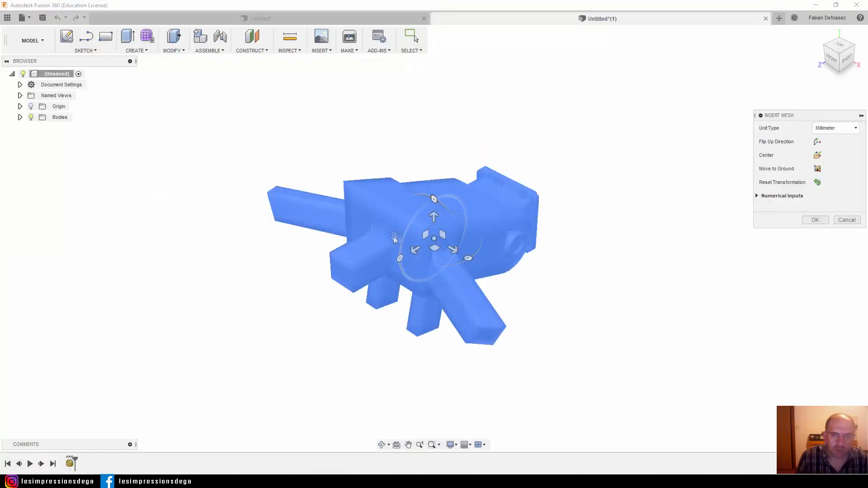
pyautogui.moveTo(400, 258); pyautogui.dragTo(399, 233)
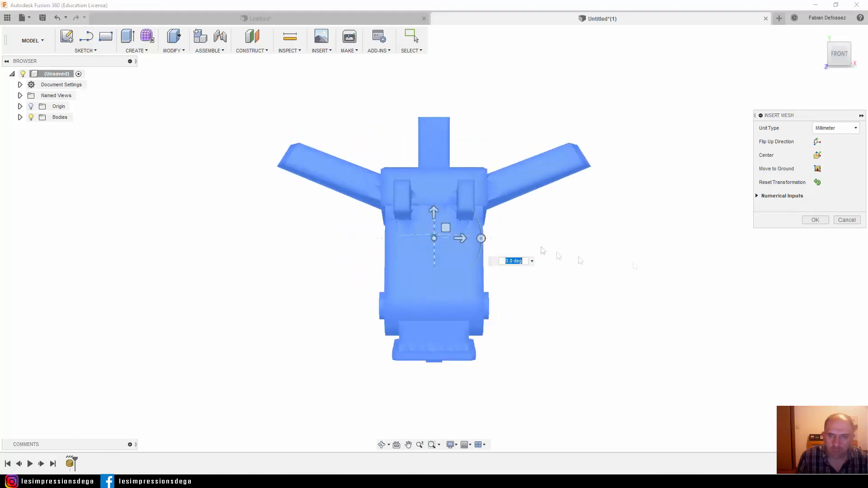
pyautogui.click(815, 220)
# Step: Turn off design history capture and convert the inserted mesh to a solid body, accepting the large facet count
pyautogui.rightClick(51, 71)
pyautogui.click(81, 258)
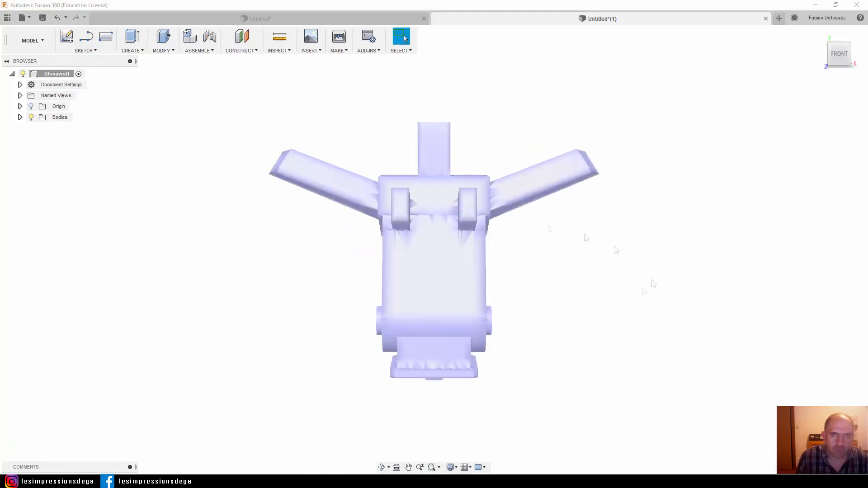
pyautogui.rightClick(425, 280)
pyautogui.click(422, 167)
pyautogui.press('Return')
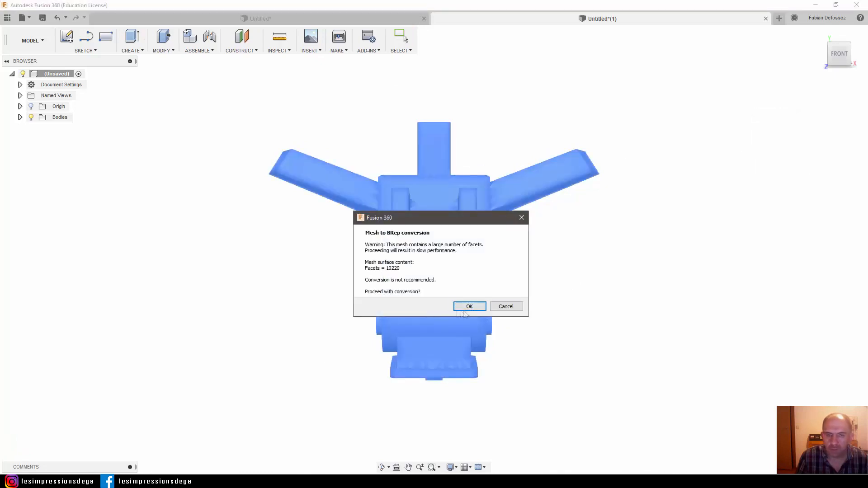
pyautogui.click(465, 310)
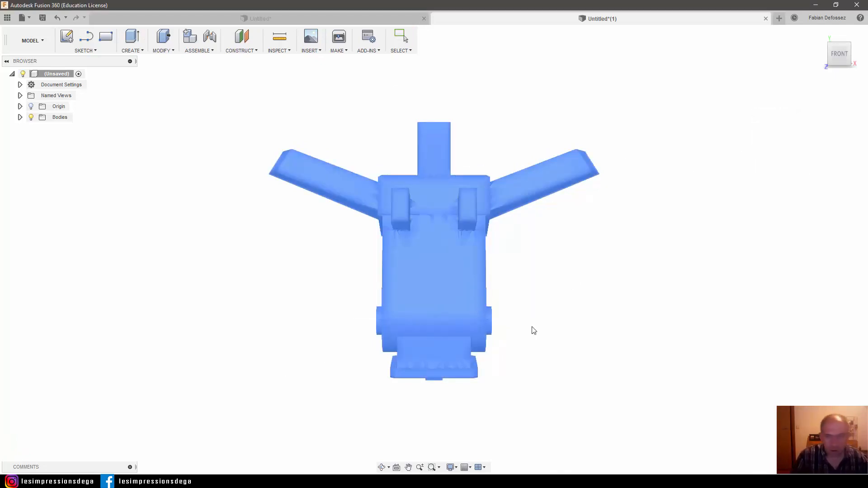
# Step: Create an offset construction plane a short distance in front of the upper block's front face
pyautogui.keyDown('shift'); pyautogui.moveTo(553, 293); pyautogui.dragTo(483, 258, button='middle'); pyautogui.keyUp('shift')
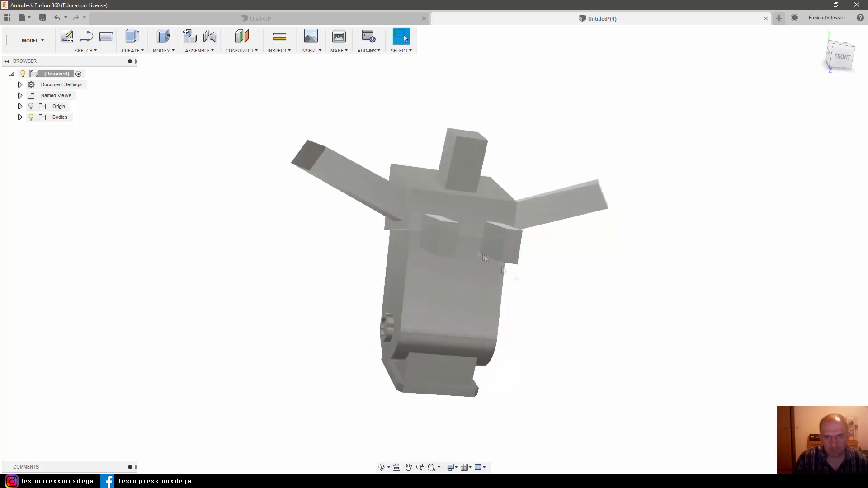
pyautogui.click(242, 50)
pyautogui.click(248, 64)
pyautogui.click(466, 215)
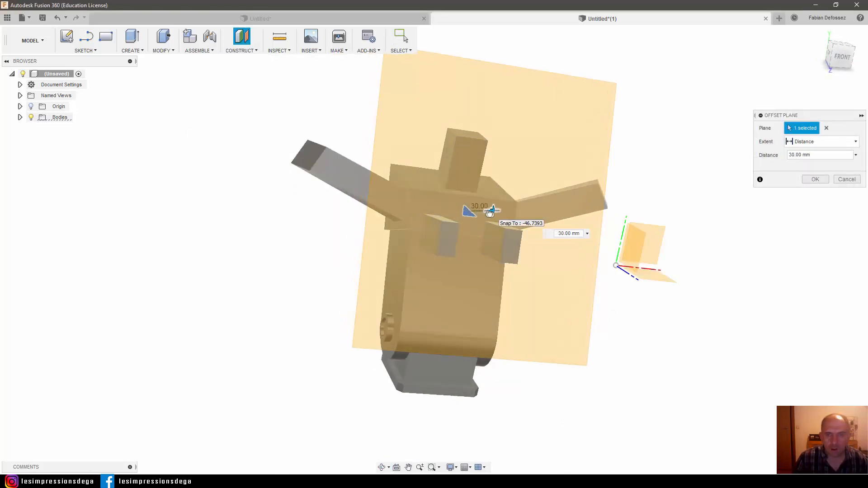
pyautogui.press('Return')
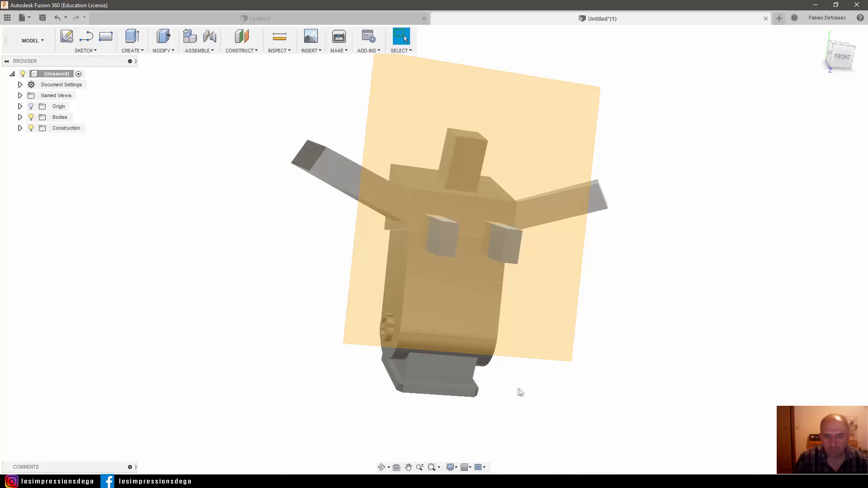
# Step: Create a second offset construction plane behind the rear face of the part's foot
pyautogui.keyDown('shift'); pyautogui.moveTo(520, 392); pyautogui.dragTo(679, 388, button='middle'); pyautogui.keyUp('shift')
pyautogui.click(241, 50)
pyautogui.click(248, 63)
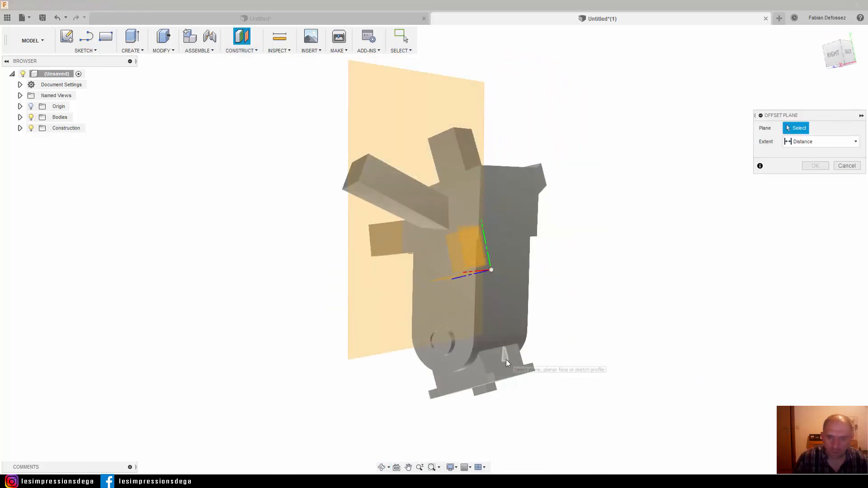
pyautogui.click(506, 359)
pyautogui.press('Return')
# Step: Sketch a 5.7 mm diameter circle on the rear construction plane, centred near the top edge of the foot, and finish the sketch
pyautogui.keyDown('shift'); pyautogui.moveTo(523, 349); pyautogui.dragTo(644, 362, button='middle'); pyautogui.keyUp('shift')
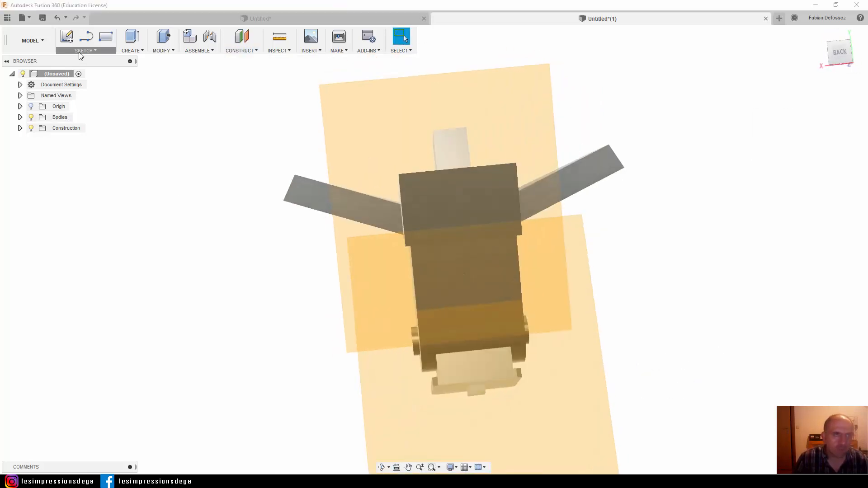
pyautogui.click(83, 50)
pyautogui.click(77, 59)
pyautogui.click(479, 370)
pyautogui.press('c')
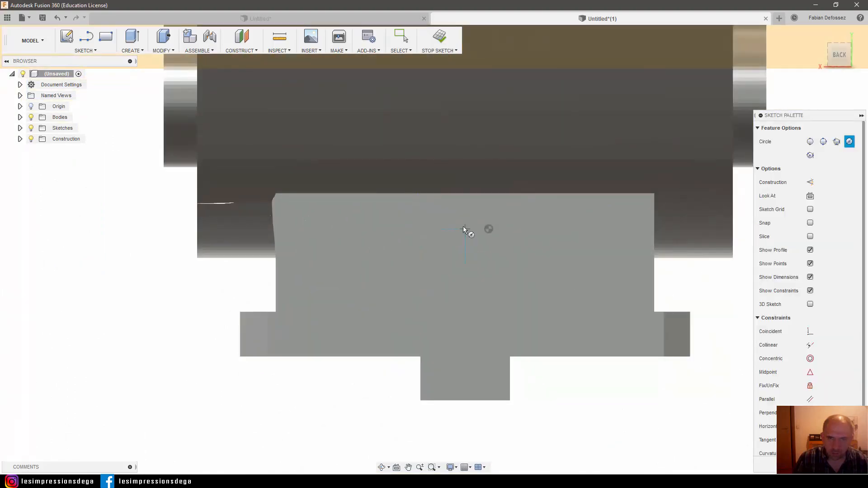
pyautogui.click(464, 226)
pyautogui.write('5.7')
pyautogui.press('Return')
pyautogui.scroll(-3, 468, 268)
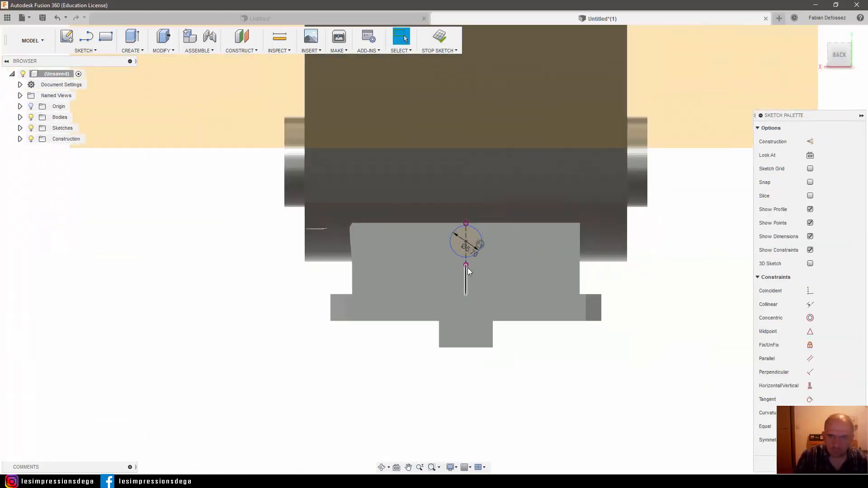
pyautogui.moveTo(468, 268)
pyautogui.keyDown('shift'); pyautogui.mouseDown(button='middle')
pyautogui.moveTo(571, 270)
pyautogui.moveTo(520, 294)
pyautogui.mouseUp(button='middle'); pyautogui.keyUp('shift')
pyautogui.click(439, 38)
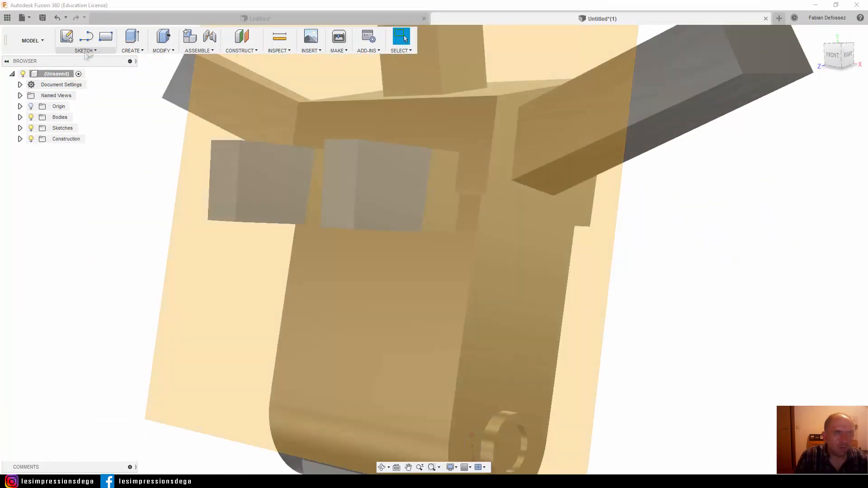
# Step: Sketch a 5.7 mm diameter circle on the front construction plane, centred just above and between the two front pegs, and finish the sketch
pyautogui.click(83, 51)
pyautogui.click(160, 91)
pyautogui.click(372, 249)
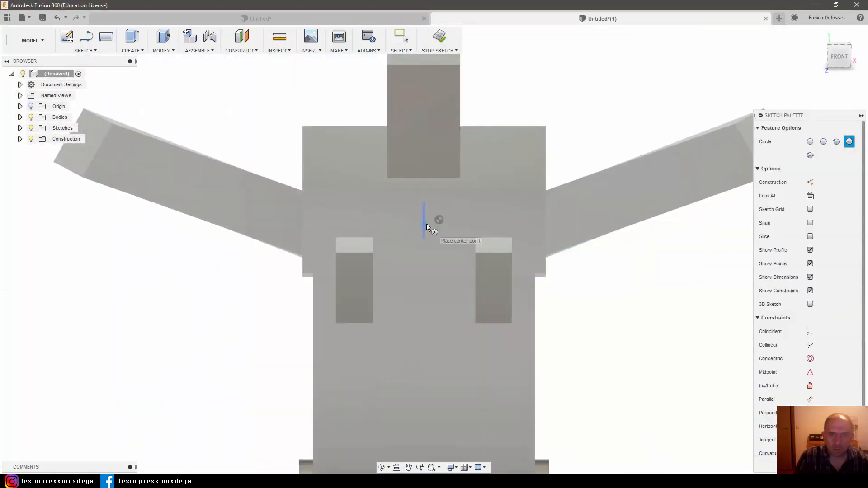
pyautogui.click(427, 224)
pyautogui.write('5.7')
pyautogui.press('Return')
pyautogui.click(439, 39)
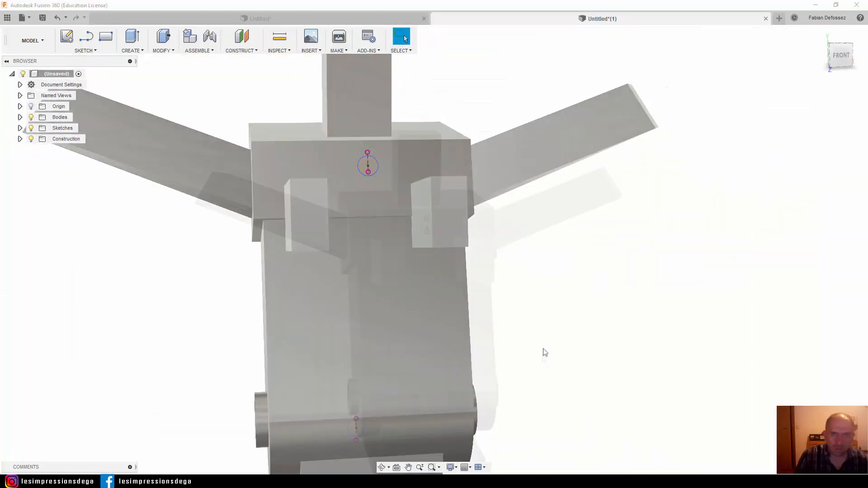
# Step: Sketch a fit point spline on the body's side face, from the front circle through four points inside the outline to the rear circle
pyautogui.click(66, 37)
pyautogui.click(266, 287)
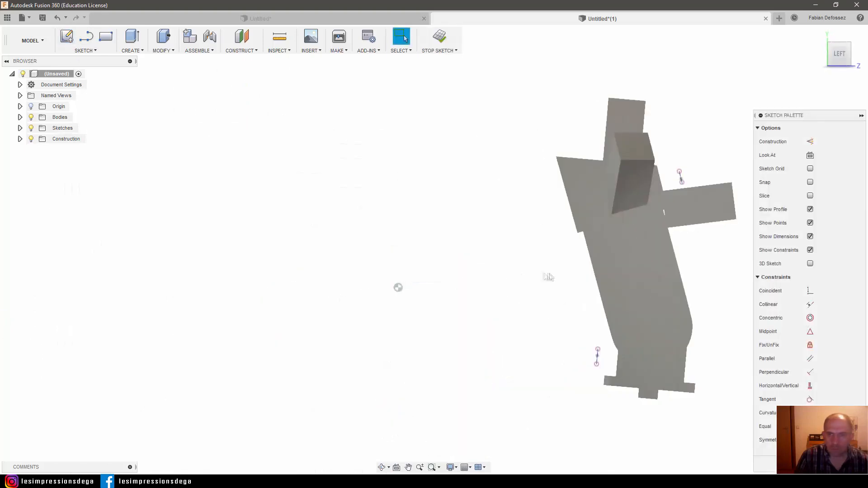
pyautogui.click(84, 50)
pyautogui.click(86, 144)
pyautogui.click(681, 180)
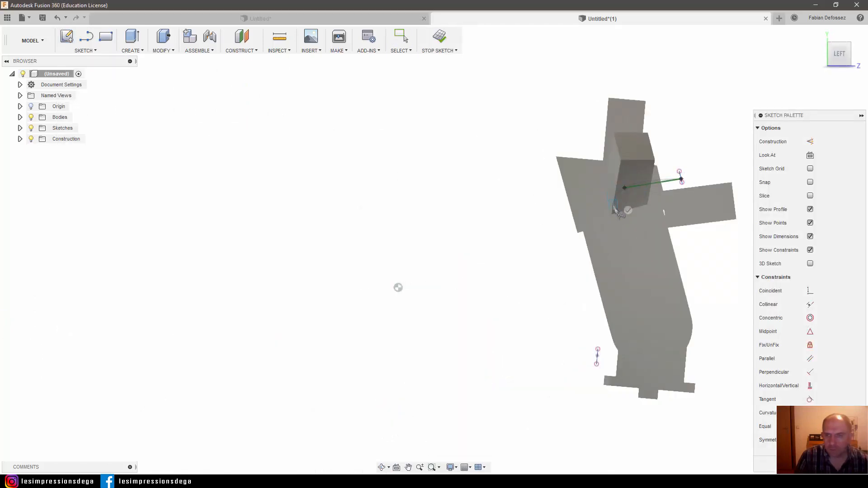
pyautogui.click(644, 367)
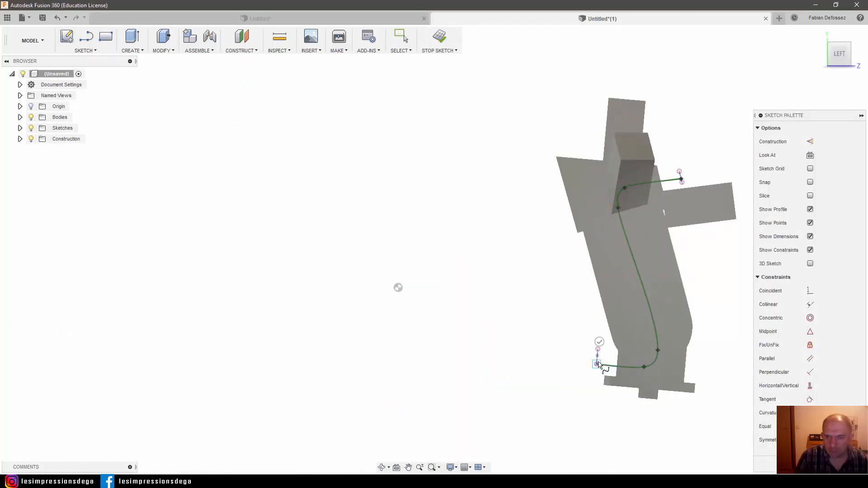
pyautogui.click(598, 342)
pyautogui.keyDown('shift'); pyautogui.moveTo(725, 303); pyautogui.dragTo(710, 306, button='middle'); pyautogui.keyUp('shift')
pyautogui.click(439, 37)
pyautogui.scroll(3, 491, 232)
pyautogui.moveTo(503, 234); pyautogui.dragTo(471, 230, button='middle')
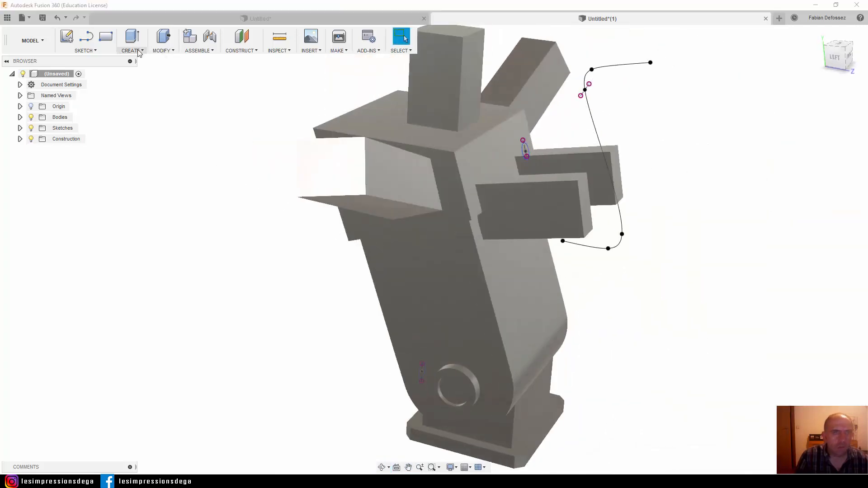
# Step: Sweep the front 5.7 mm circle along the spline as a cut to carve the cable channel through the body
pyautogui.click(132, 50)
pyautogui.click(140, 123)
pyautogui.click(525, 149)
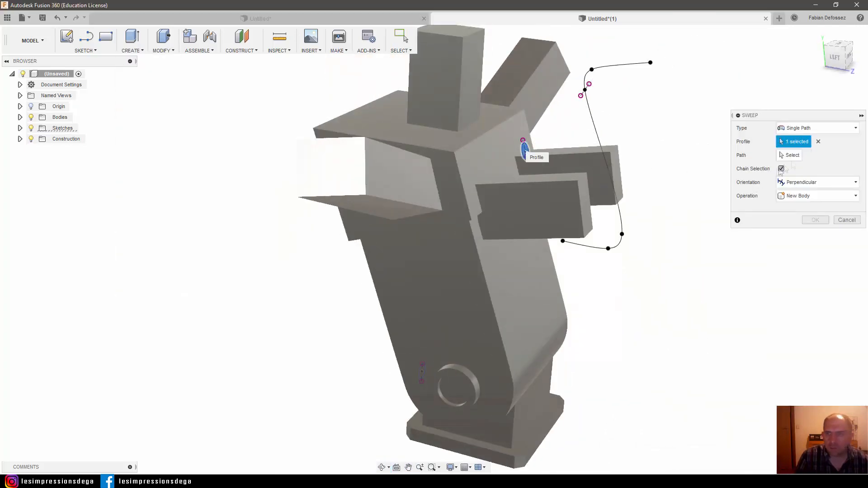
pyautogui.click(620, 65)
pyautogui.click(814, 277)
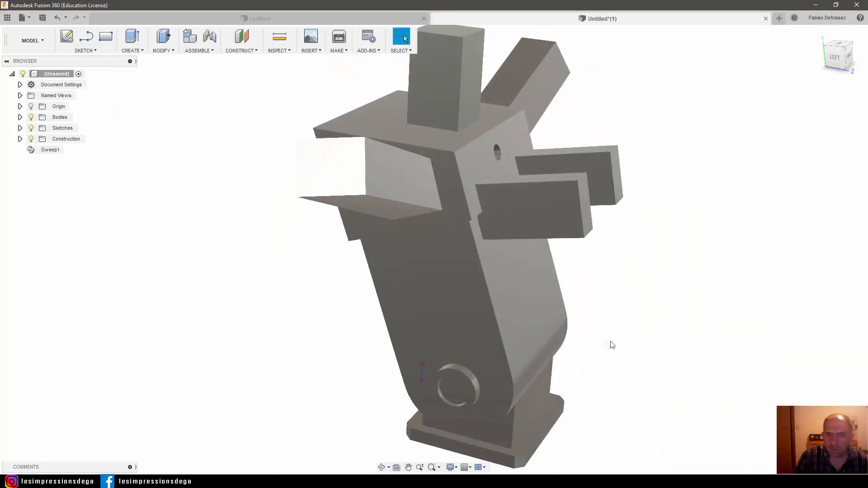
# Step: Examine the swept channel's openings on the front face between the pegs and on the rear of the foot
pyautogui.keyDown('shift'); pyautogui.moveTo(612, 345); pyautogui.dragTo(556, 387, button='middle'); pyautogui.keyUp('shift')
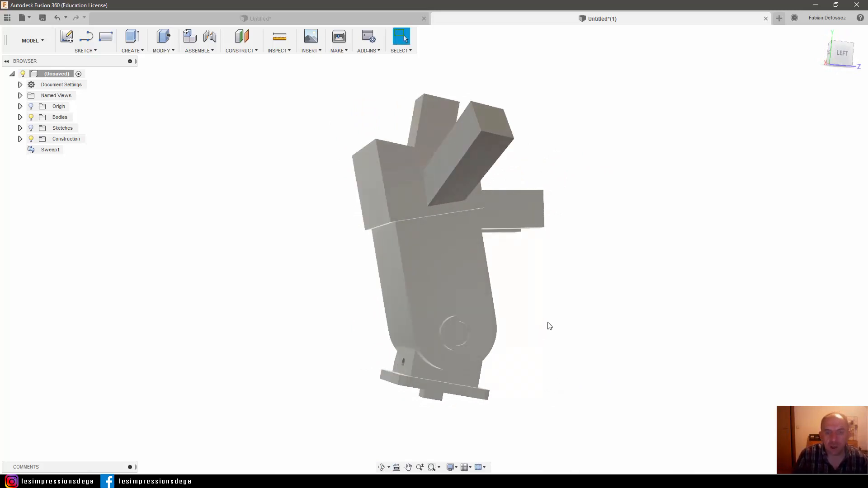
pyautogui.keyDown('shift'); pyautogui.moveTo(550, 326); pyautogui.dragTo(474, 321, button='middle'); pyautogui.keyUp('shift')
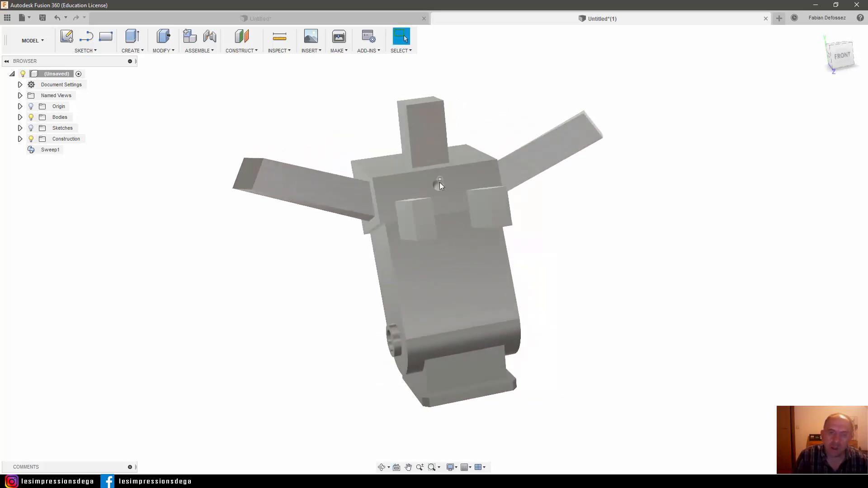
pyautogui.keyDown('shift'); pyautogui.moveTo(455, 295); pyautogui.dragTo(455, 361, button='middle'); pyautogui.keyUp('shift')
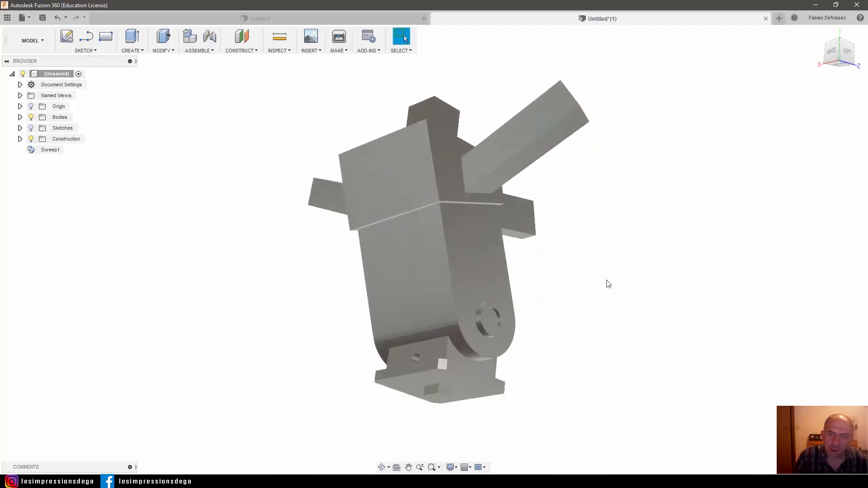
pyautogui.keyDown('shift'); pyautogui.moveTo(608, 283); pyautogui.dragTo(497, 189, button='middle'); pyautogui.keyUp('shift')
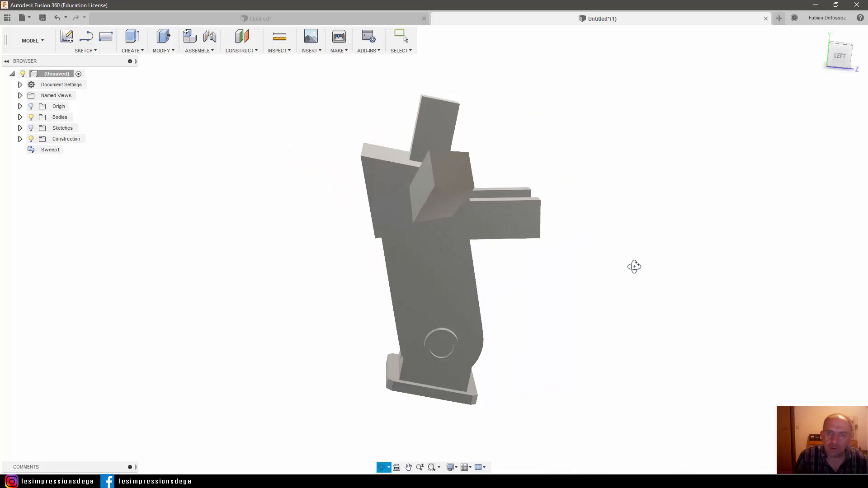
pyautogui.keyDown('shift'); pyautogui.moveTo(634, 265); pyautogui.dragTo(614, 232, button='middle'); pyautogui.keyUp('shift')
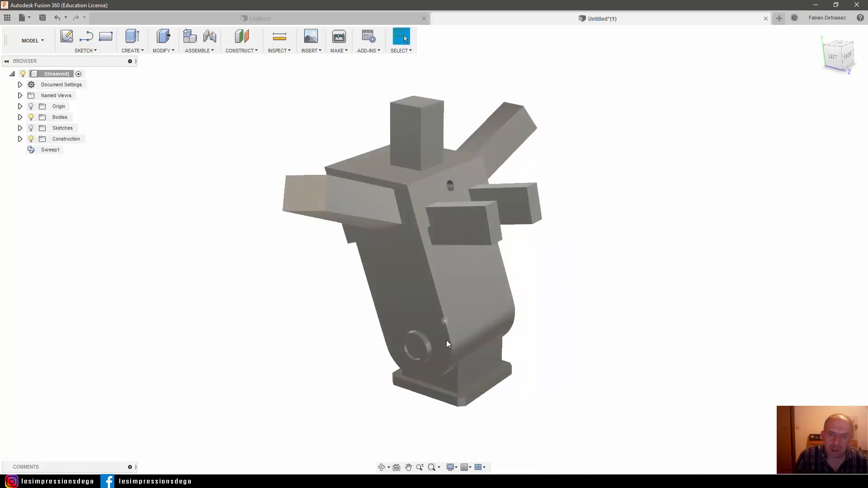
pyautogui.keyDown('shift'); pyautogui.moveTo(364, 363); pyautogui.dragTo(378, 389, button='middle'); pyautogui.keyUp('shift')
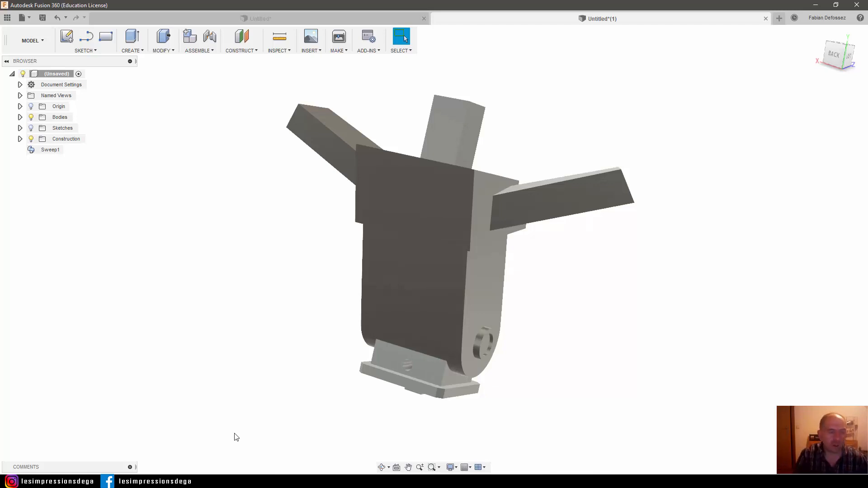
pyautogui.keyDown('shift'); pyautogui.moveTo(612, 387); pyautogui.dragTo(489, 382, button='middle'); pyautogui.keyUp('shift')
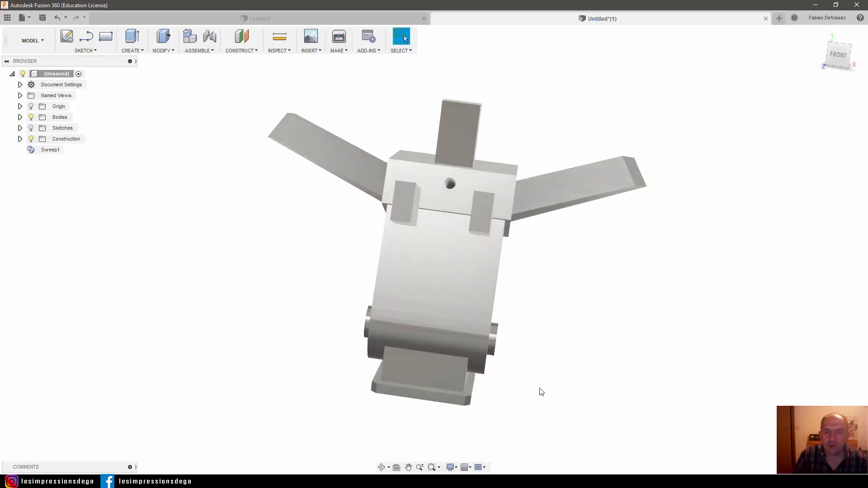
pyautogui.keyDown('shift'); pyautogui.moveTo(547, 386); pyautogui.dragTo(531, 380, button='middle'); pyautogui.keyUp('shift')
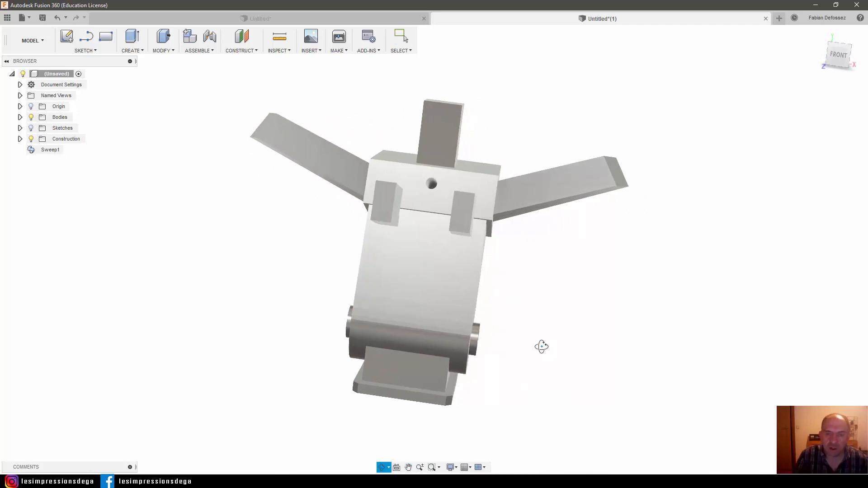
pyautogui.keyDown('shift'); pyautogui.moveTo(541, 347); pyautogui.dragTo(574, 343, button='middle'); pyautogui.keyUp('shift')
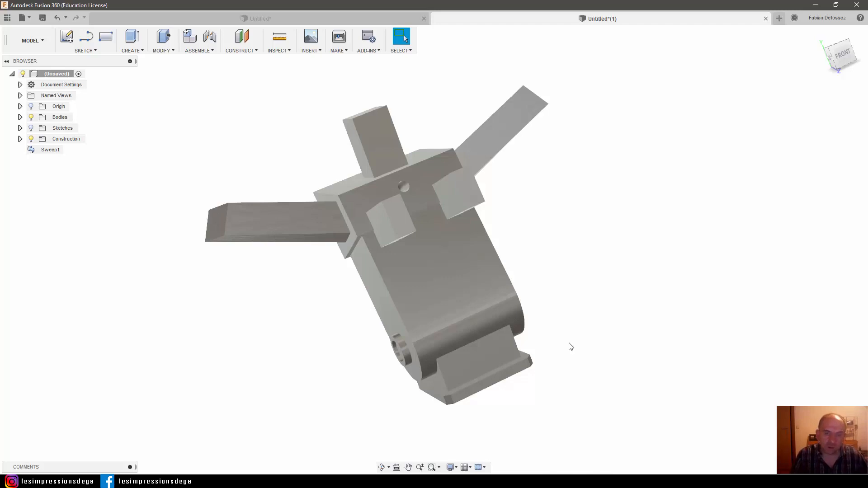
pyautogui.keyDown('shift'); pyautogui.moveTo(544, 397); pyautogui.dragTo(520, 297, button='middle'); pyautogui.keyUp('shift')
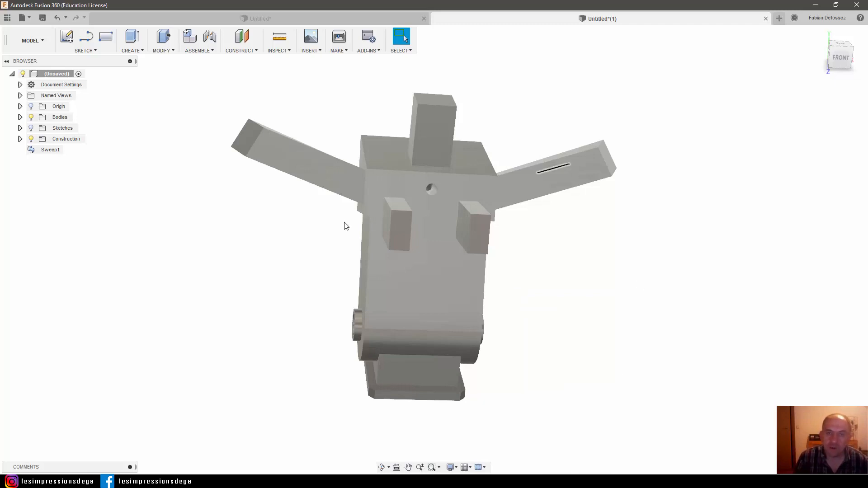
pyautogui.keyDown('shift'); pyautogui.moveTo(513, 379); pyautogui.dragTo(553, 379, button='middle'); pyautogui.keyUp('shift')
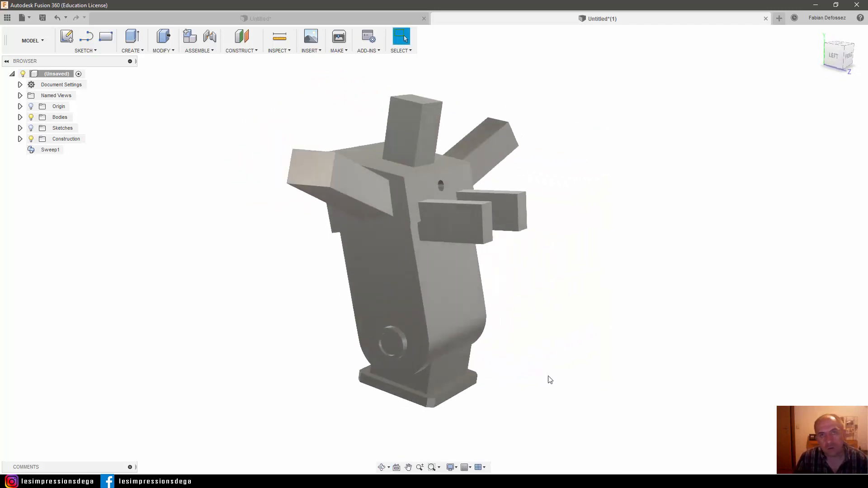